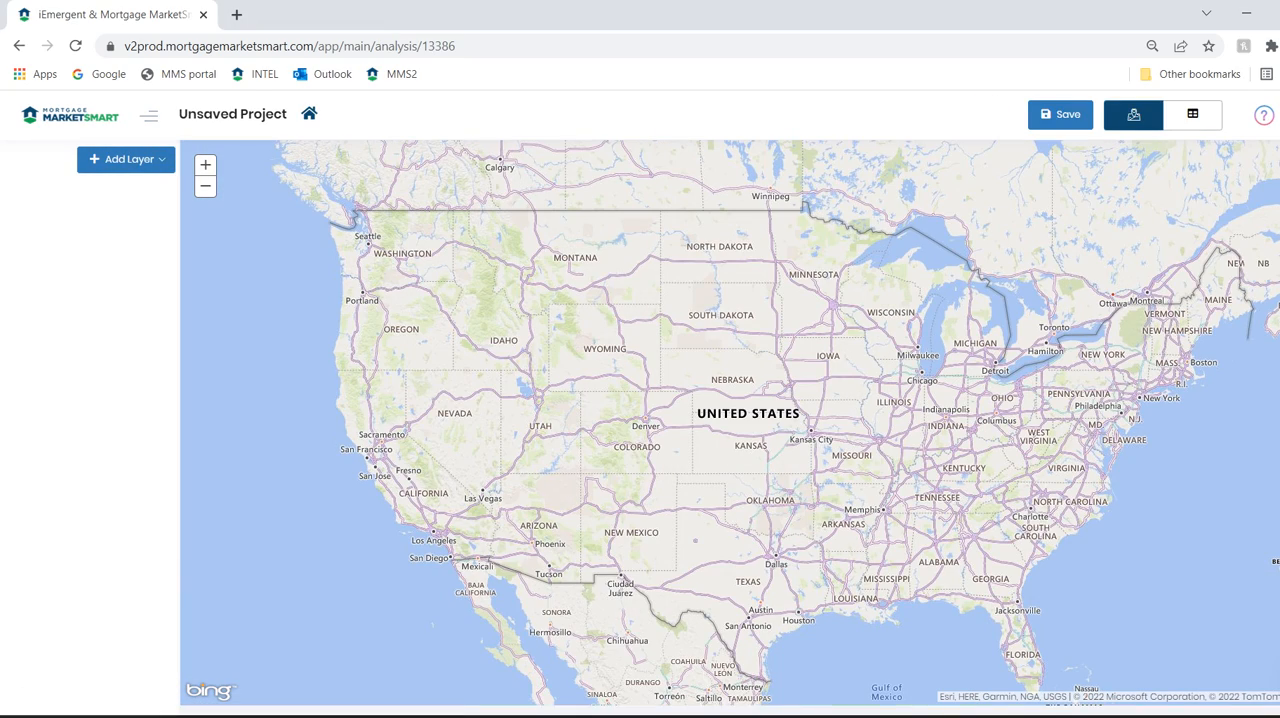
Start a new data layer named TestLayer that maps the Total Purchase Loans attribute
left_click(126, 159)
left_click(115, 186)
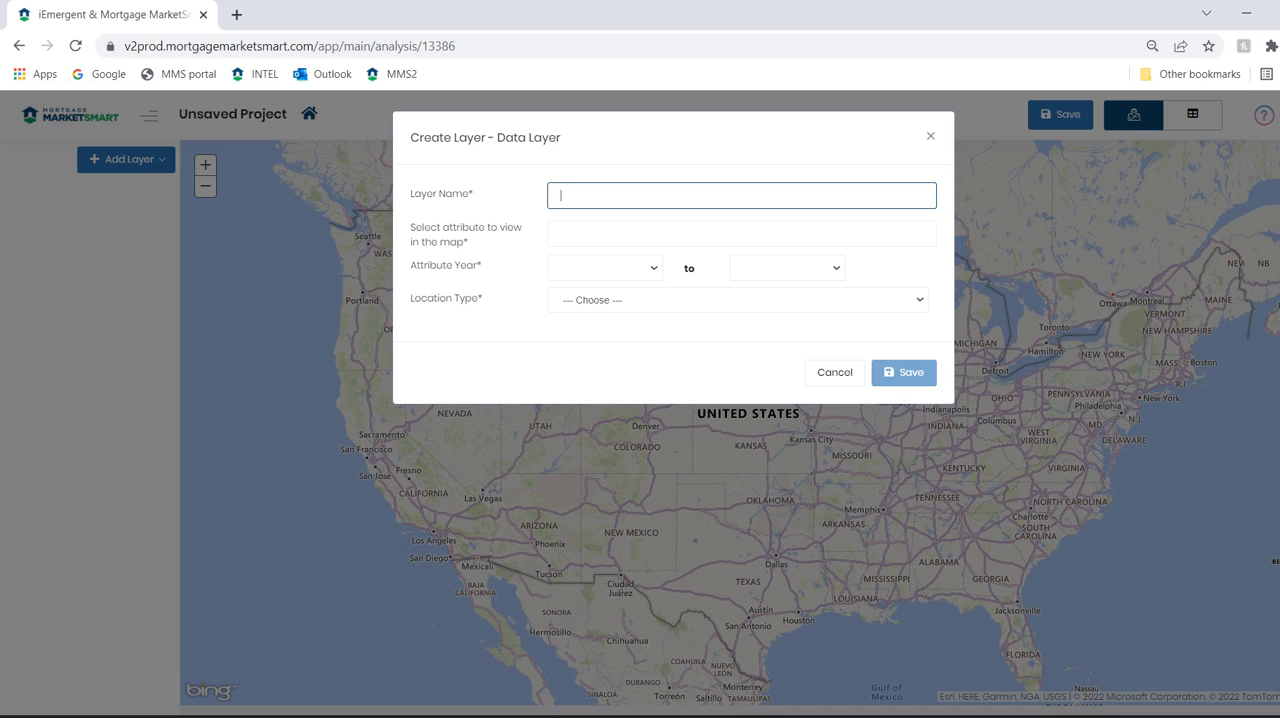
type("TestLayer")
left_click(561, 233)
type("aopl")
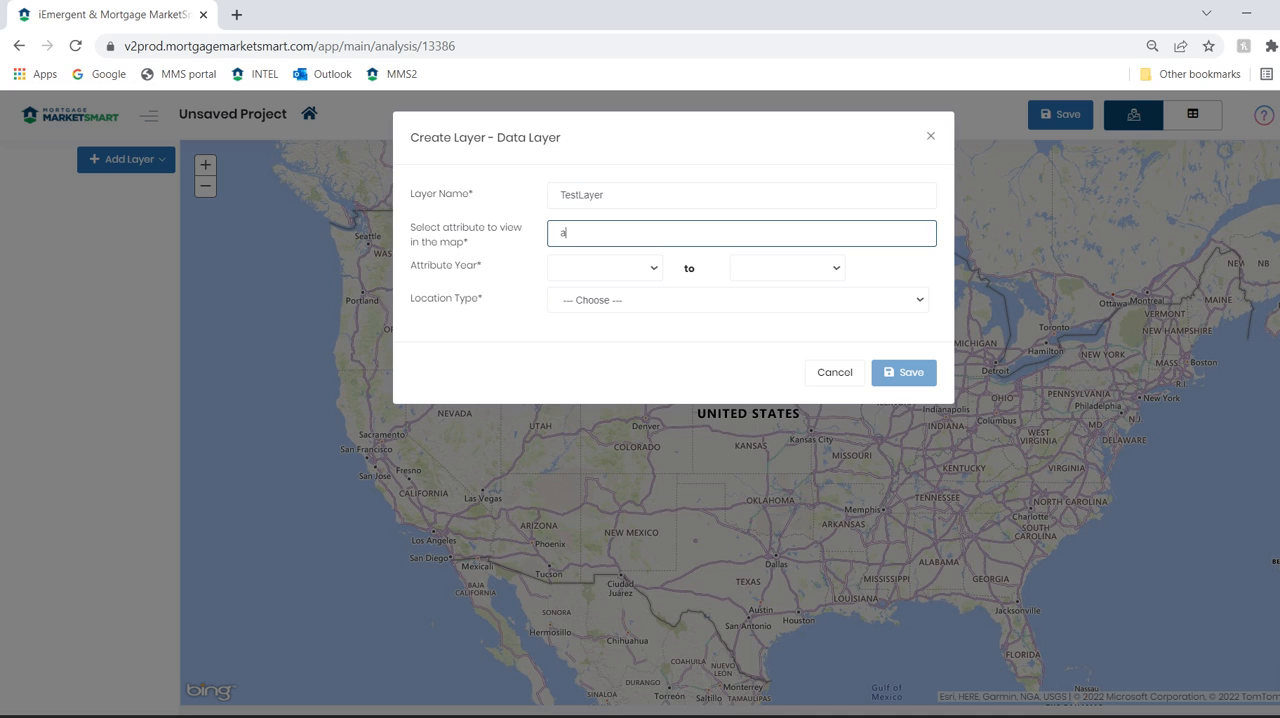
key("Down")
key("Down")
key("Down")
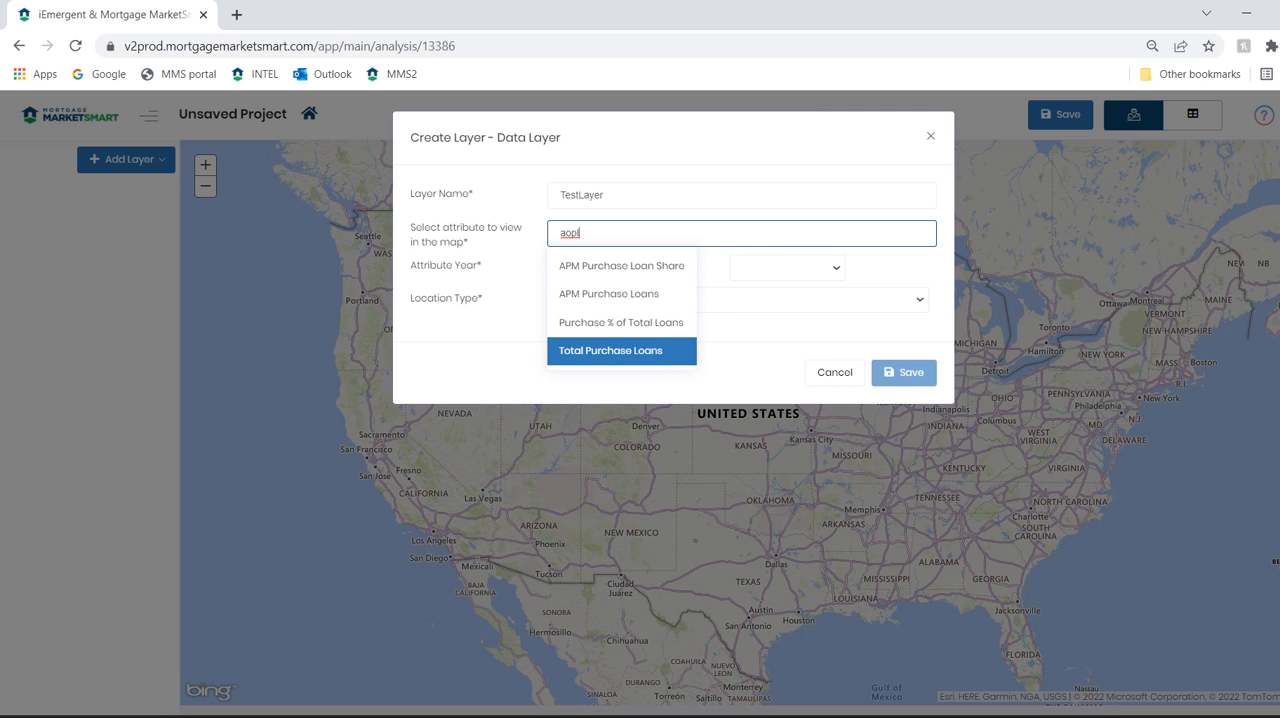
key("Return")
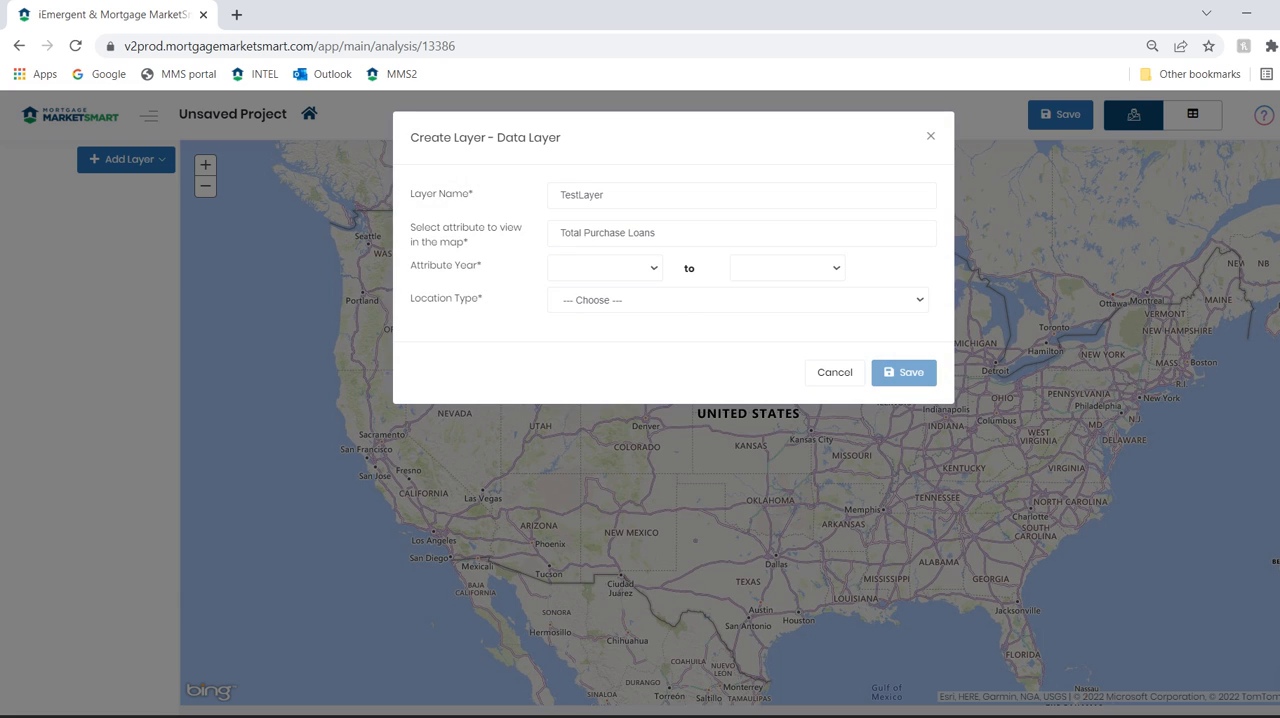
Set the layer's attribute year to 2022 and its location type to Census Tract
left_click(605, 268)
left_click(574, 337)
left_click(600, 300)
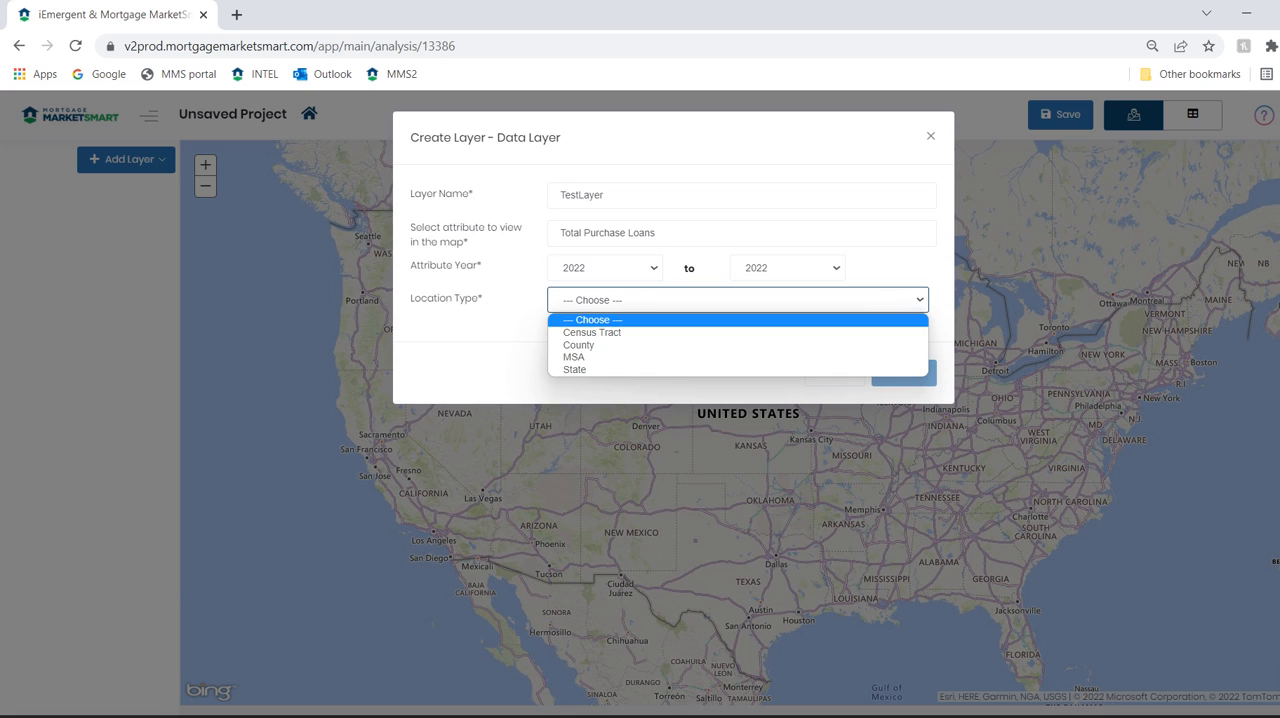
left_click(592, 332)
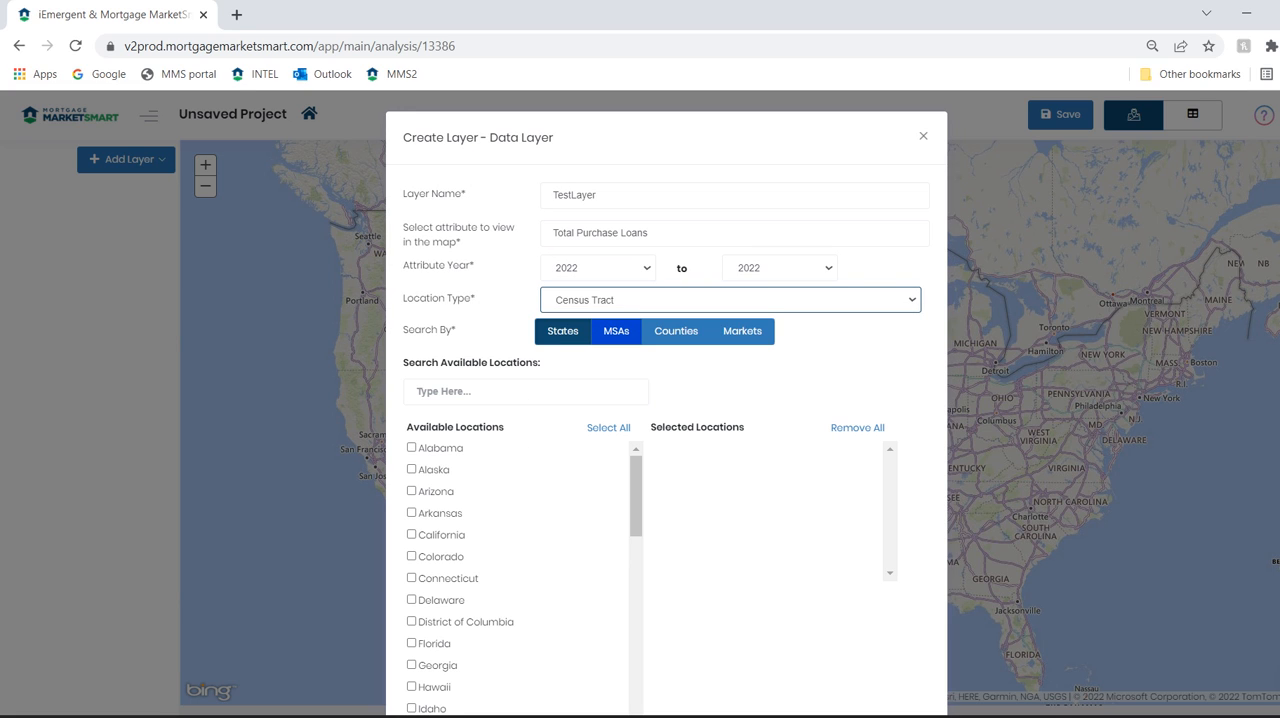
Search the MSAs for washington, add Washington-Arlington-Alexandria, DC-VA-MD-WV as the layer's location, and save the layer
left_click(616, 331)
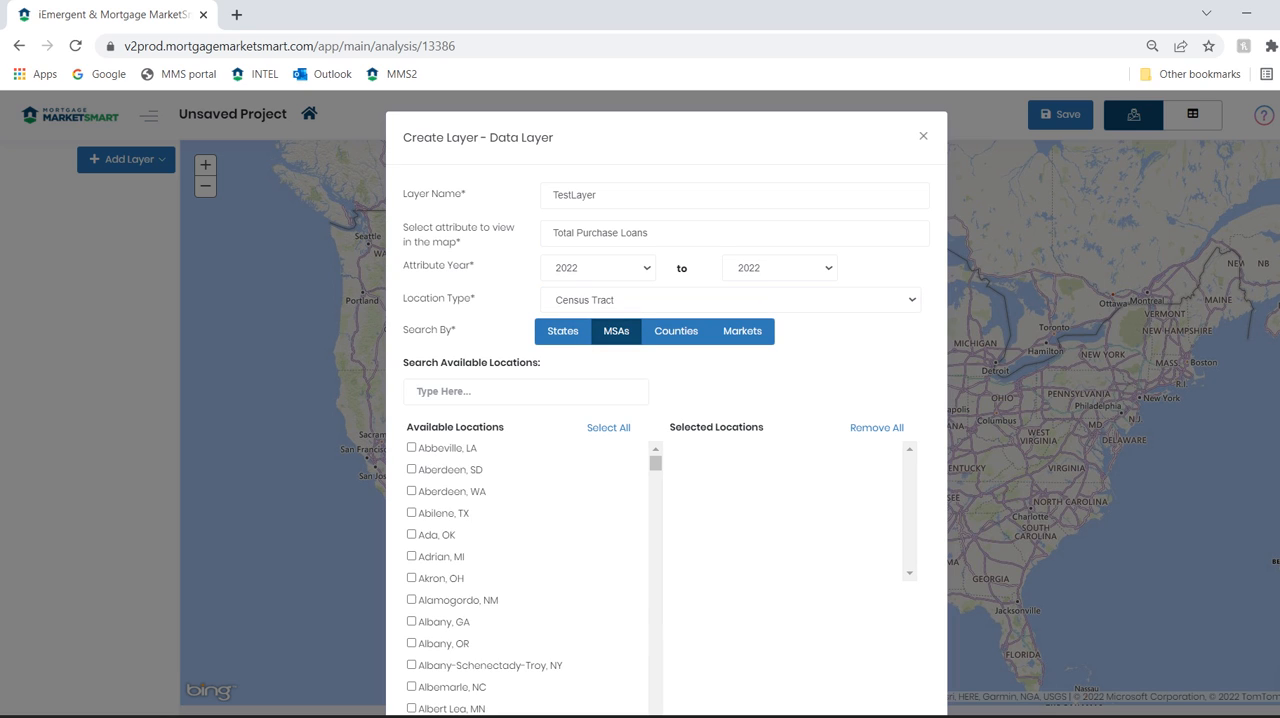
left_click(525, 391)
type("Washing")
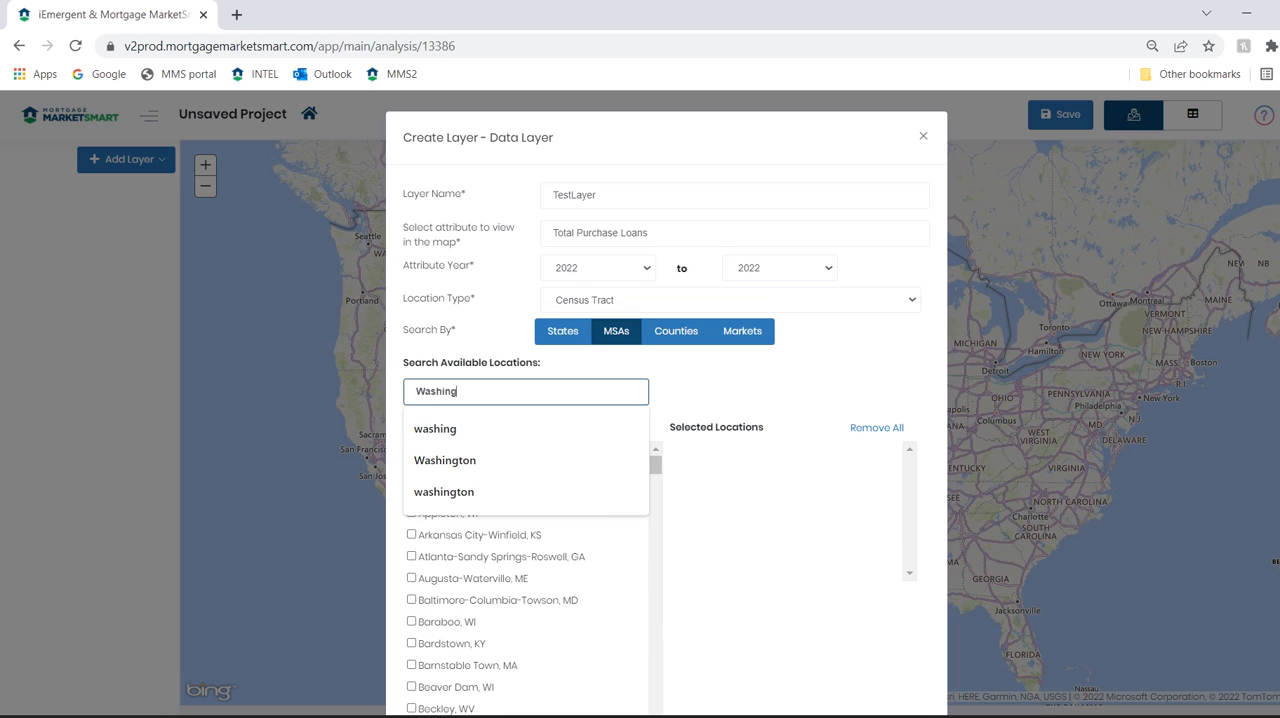
key("Down")
key("Down")
key("Down")
left_click(444, 492)
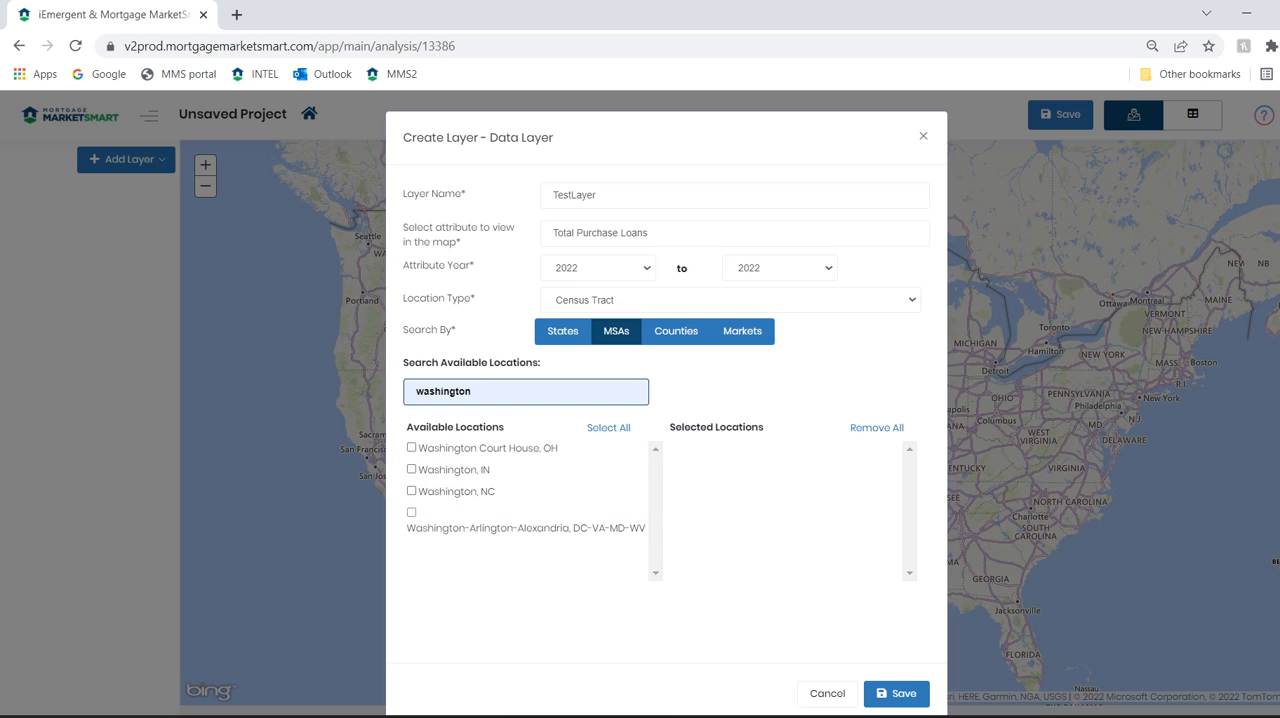
left_click(411, 512)
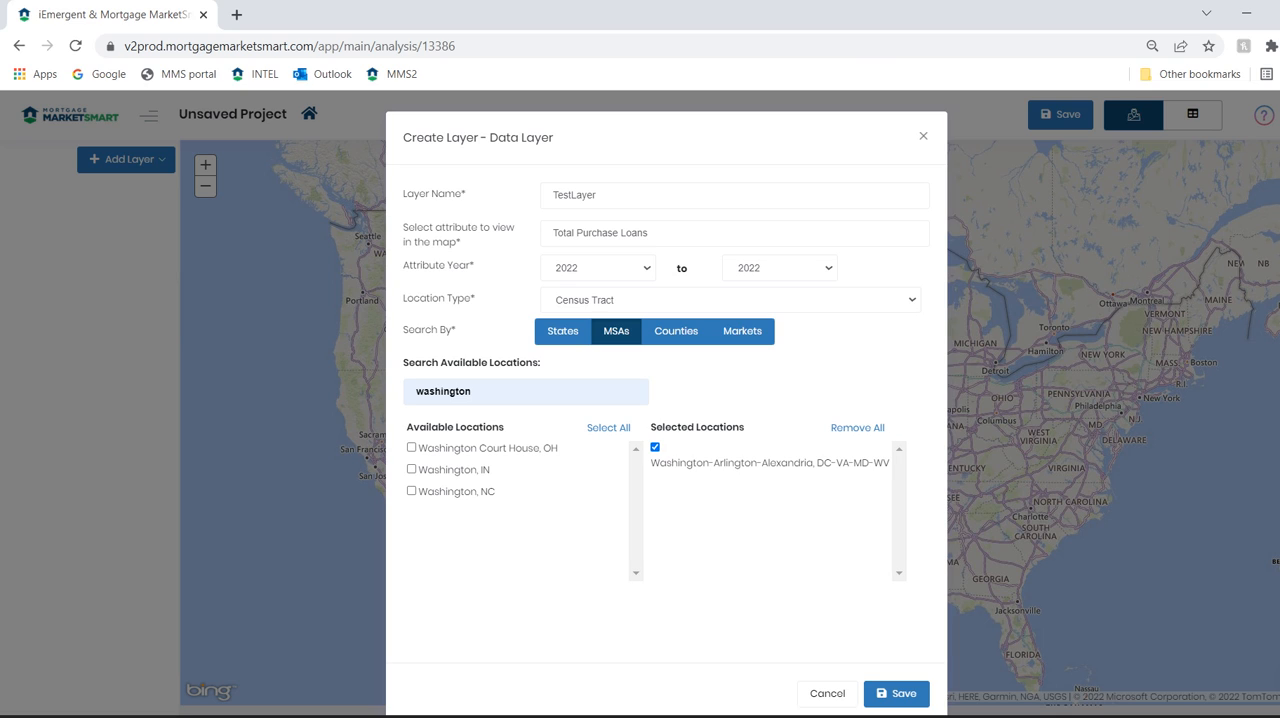
left_click(896, 694)
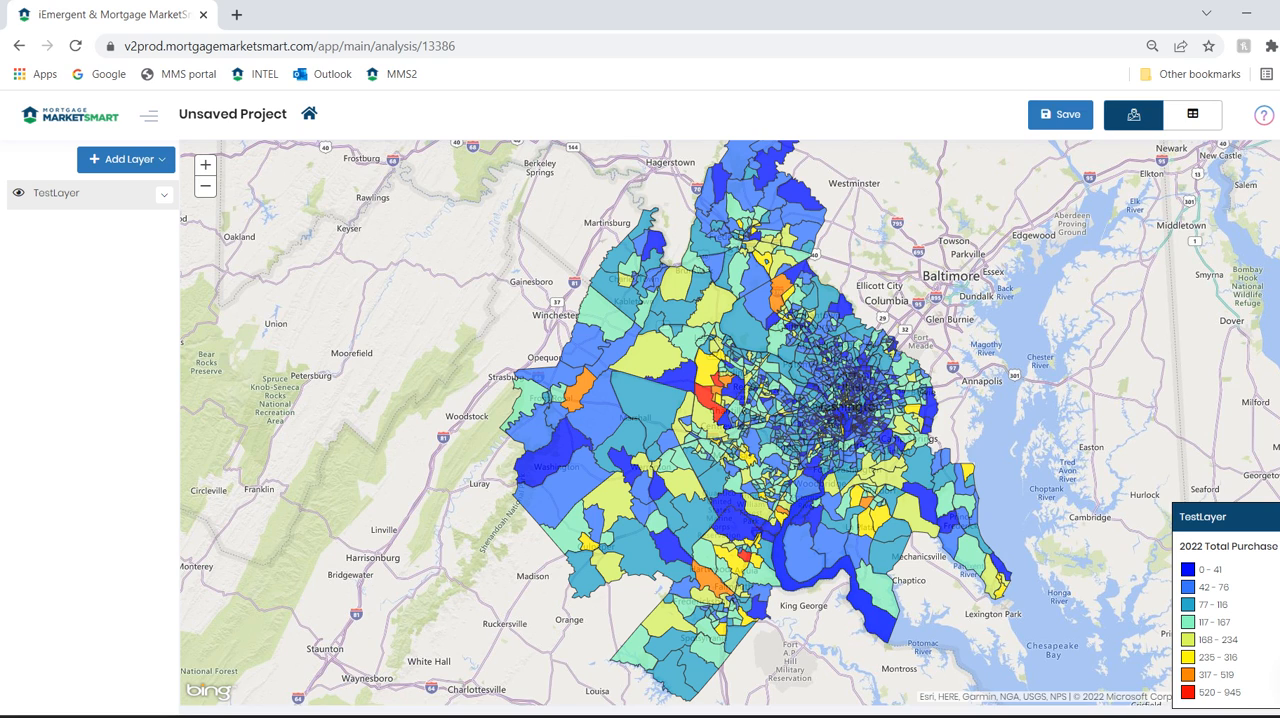
Select the census tracts around the red high-volume area west of Washington in TestLayer by drawing a small triangular polygon over them
left_click(164, 194)
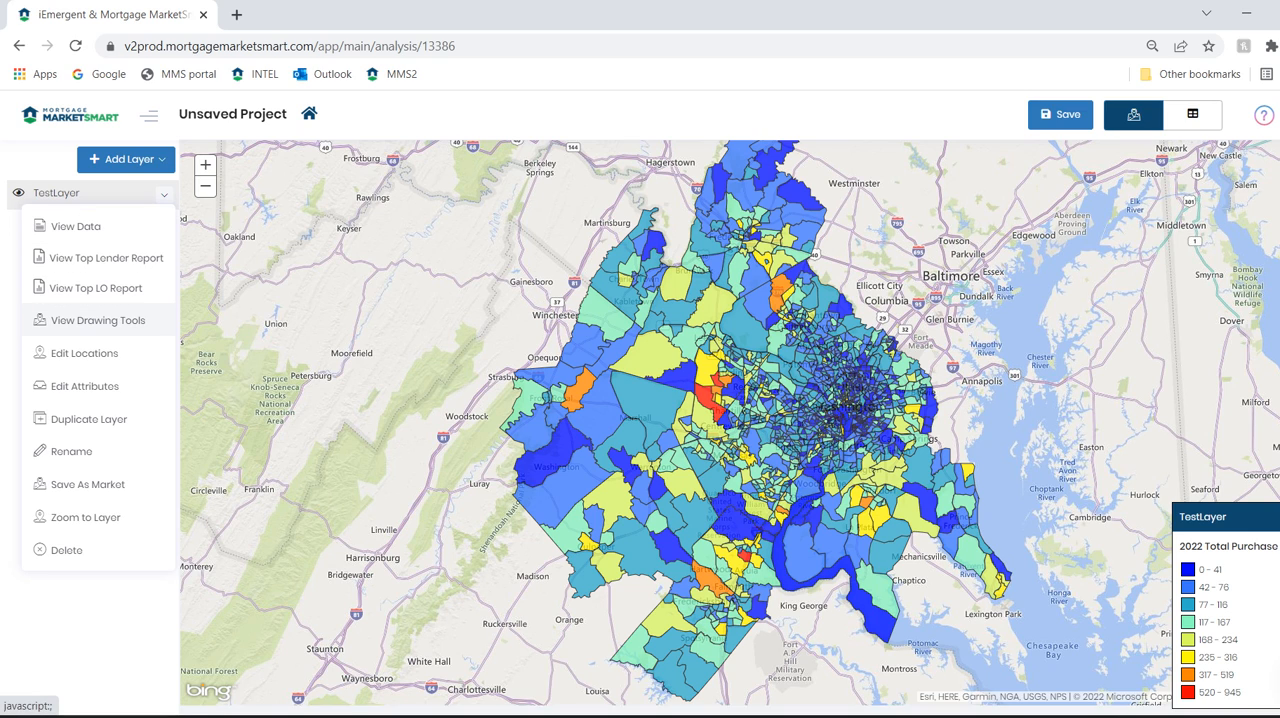
left_click(98, 320)
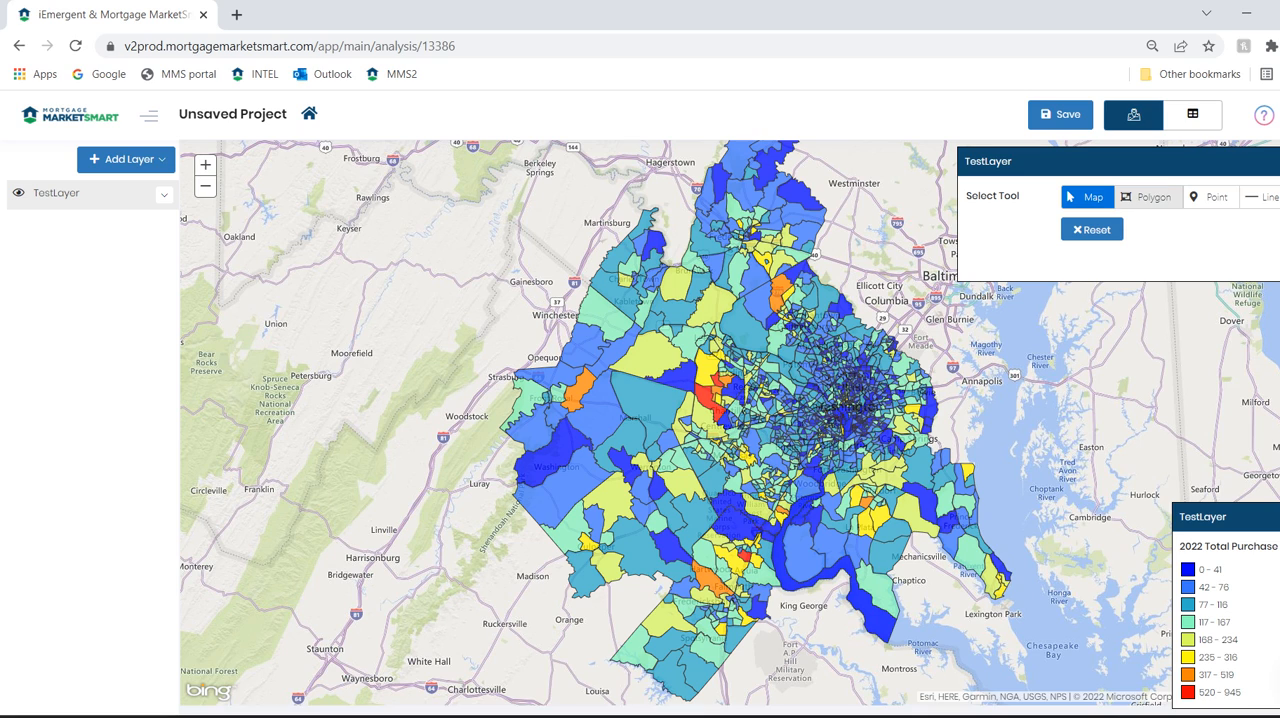
left_click(1148, 197)
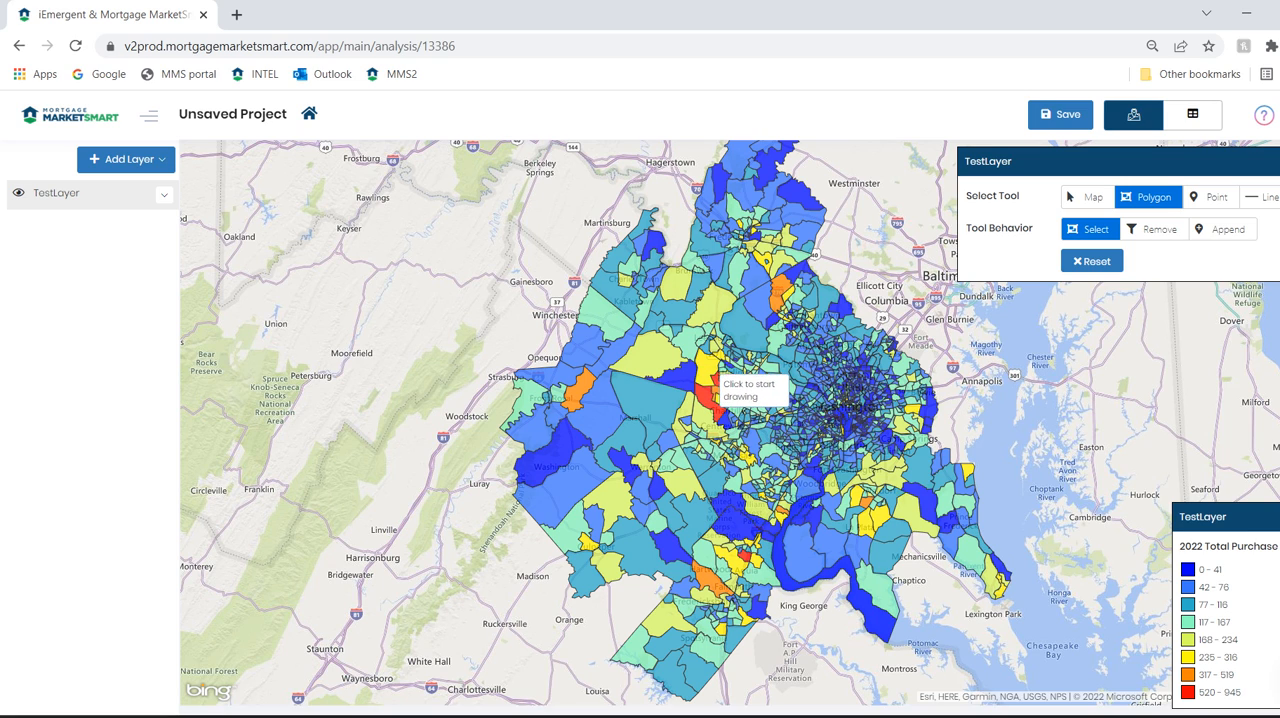
left_click(696, 391)
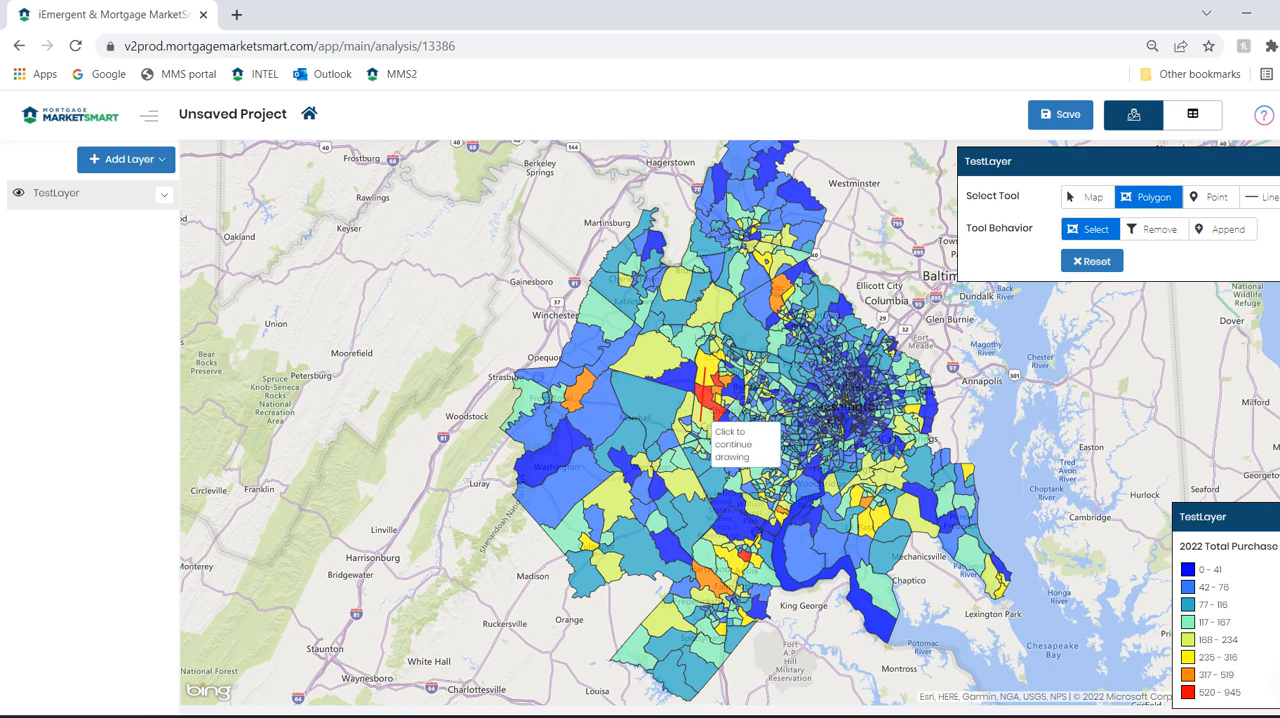
left_click(702, 420)
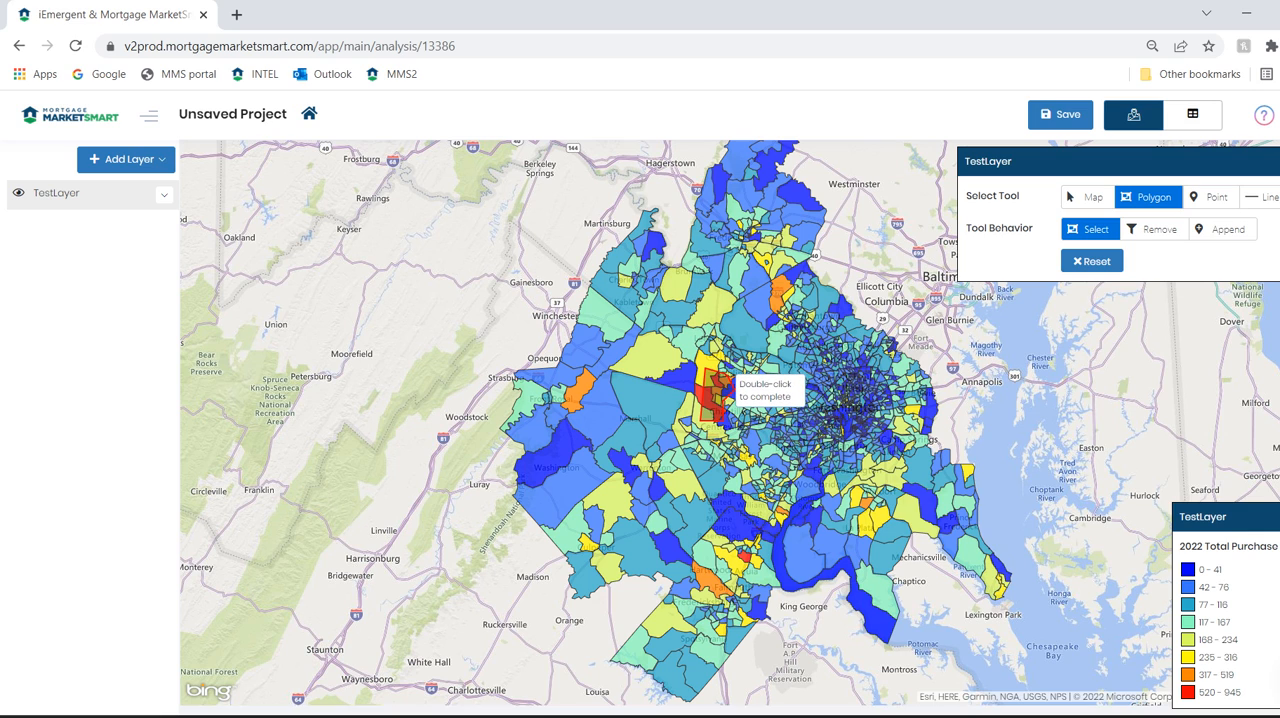
double_click(724, 382)
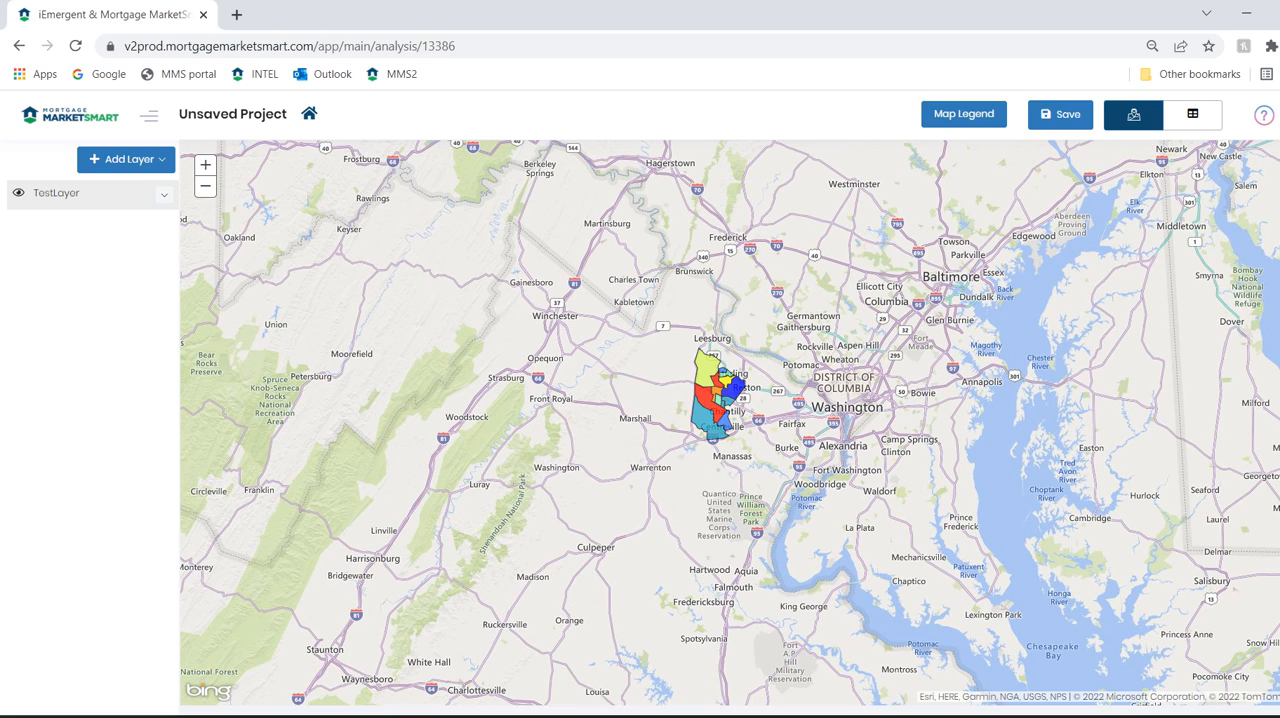
Save the selected tracts as a new market with name and description TestLayer_DC in the personal maps folder under iEmergent
left_click(164, 194)
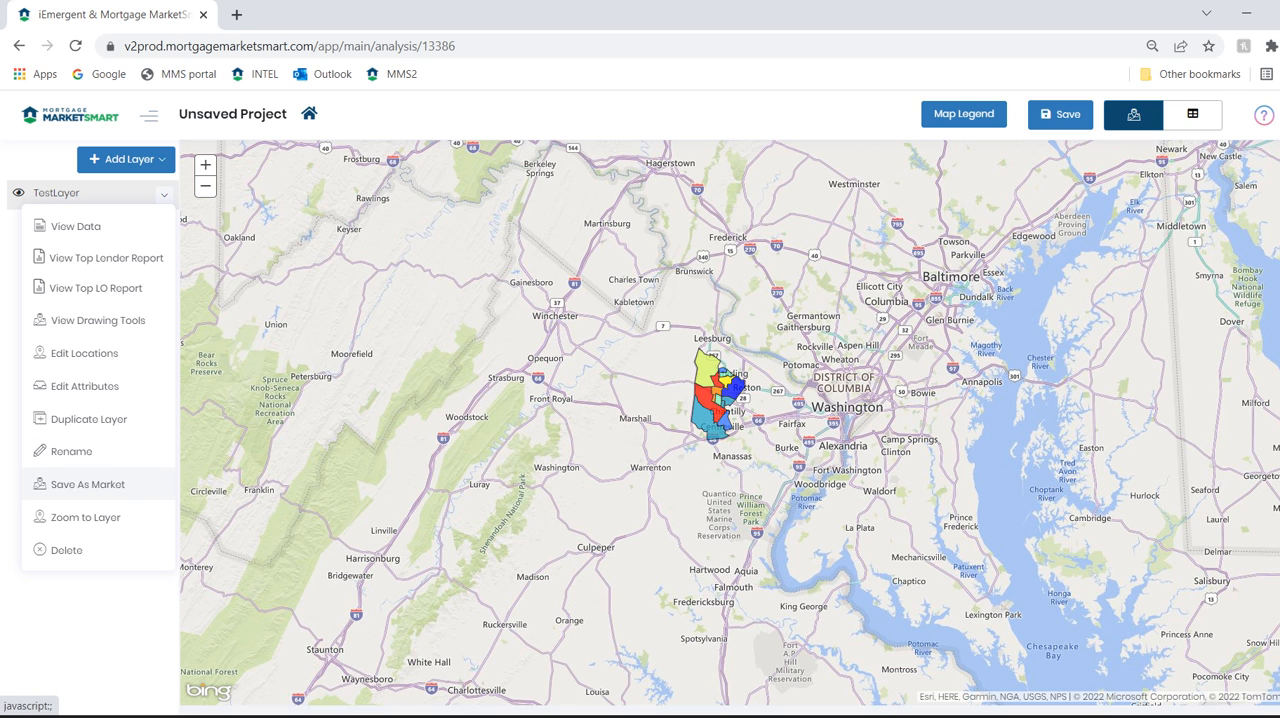
left_click(88, 484)
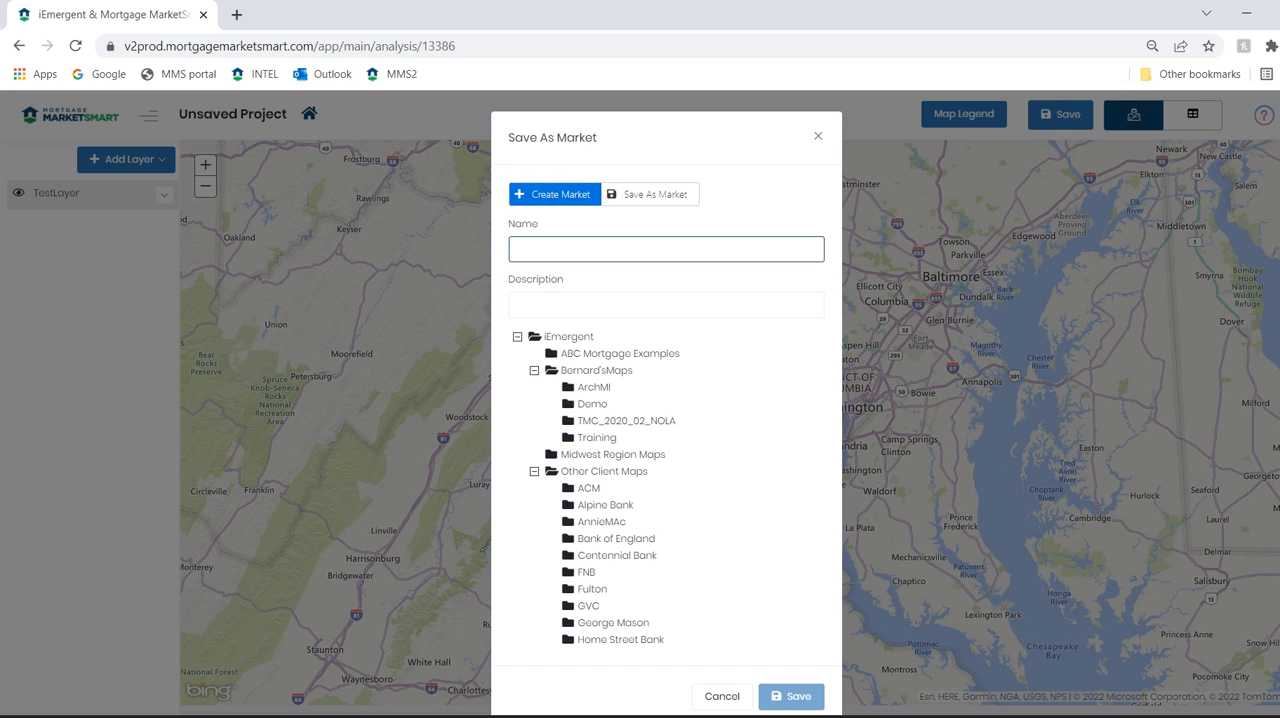
type("Test")
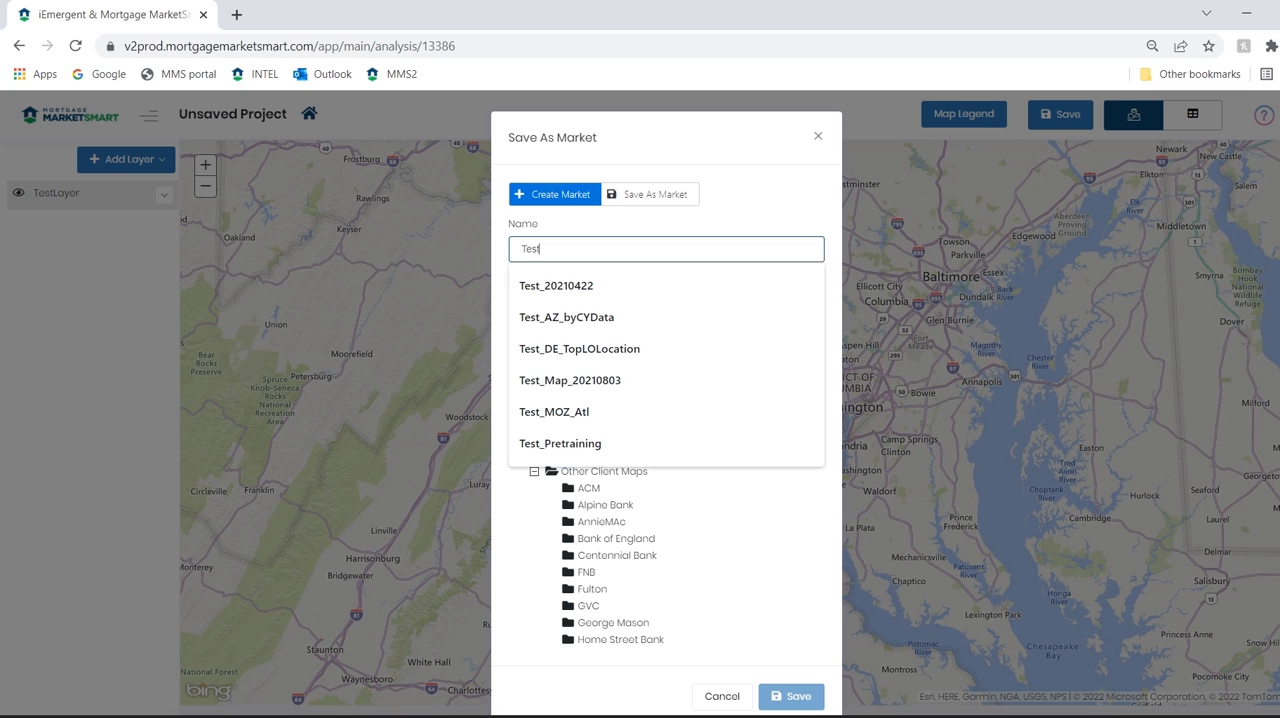
type("Layer_DC")
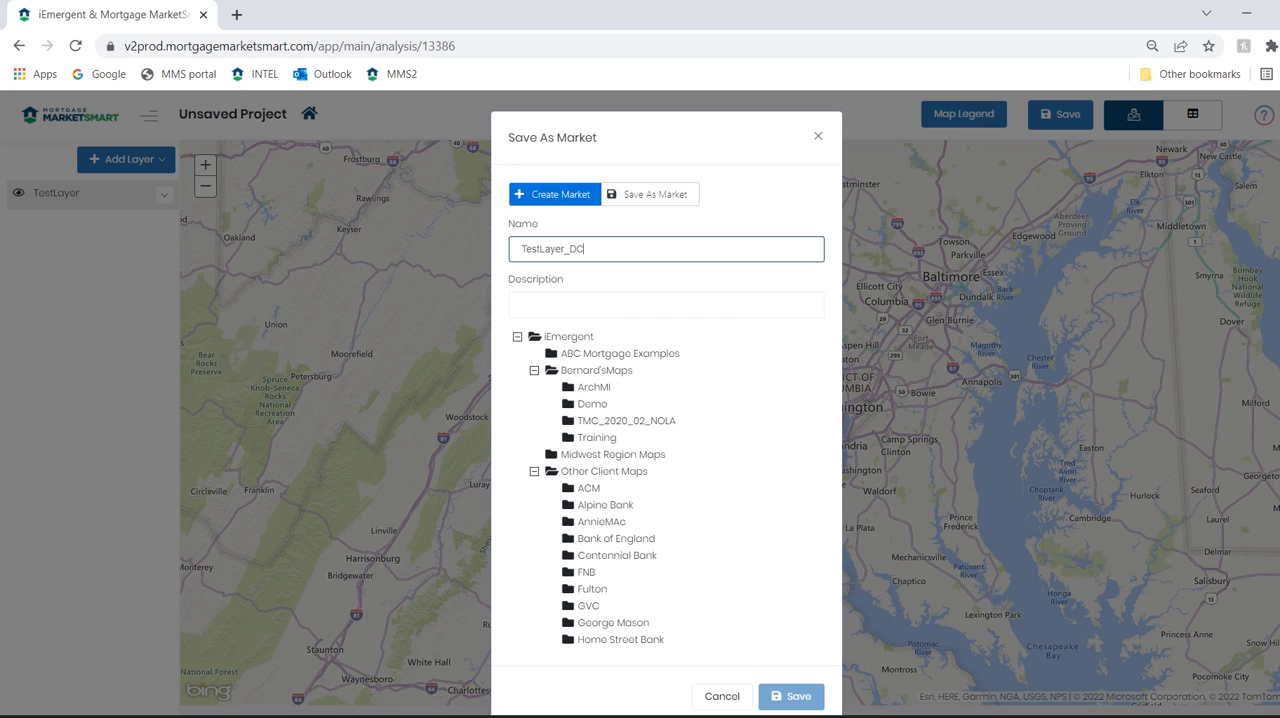
left_click_drag(585, 249, 518, 249)
key("ctrl+c")
left_click(560, 305)
key("ctrl+v")
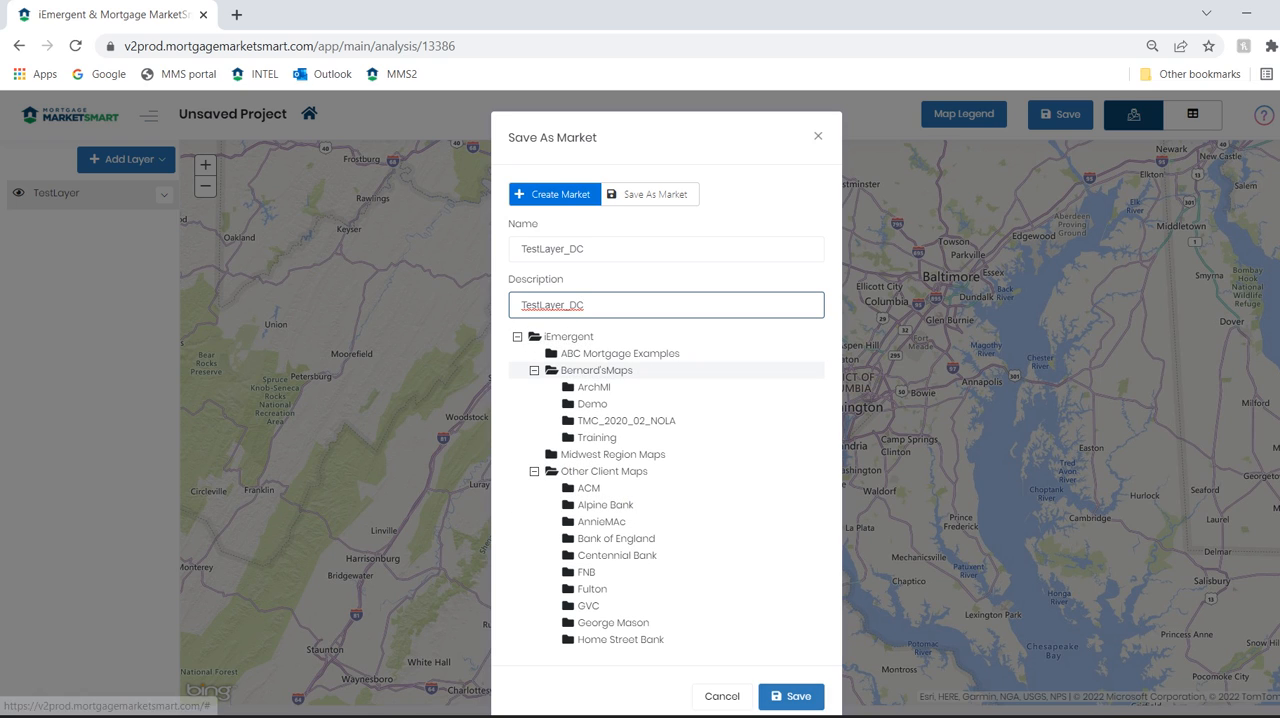
left_click(596, 370)
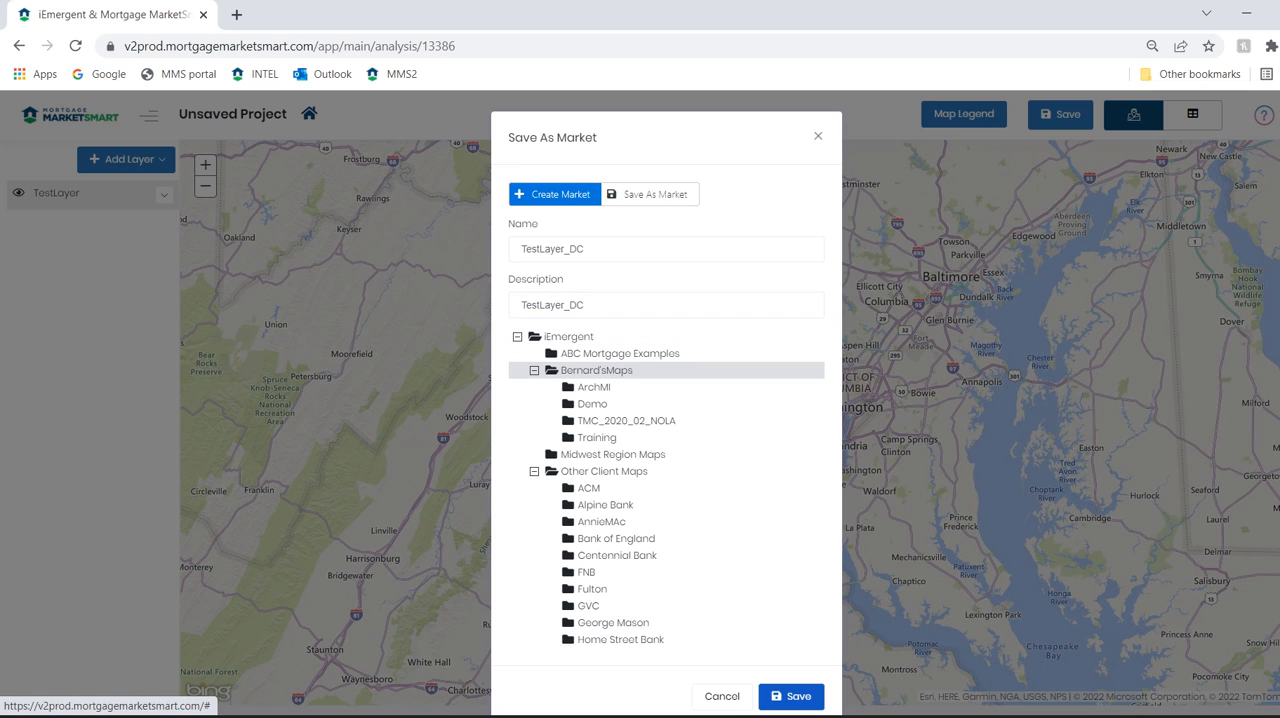
left_click(791, 696)
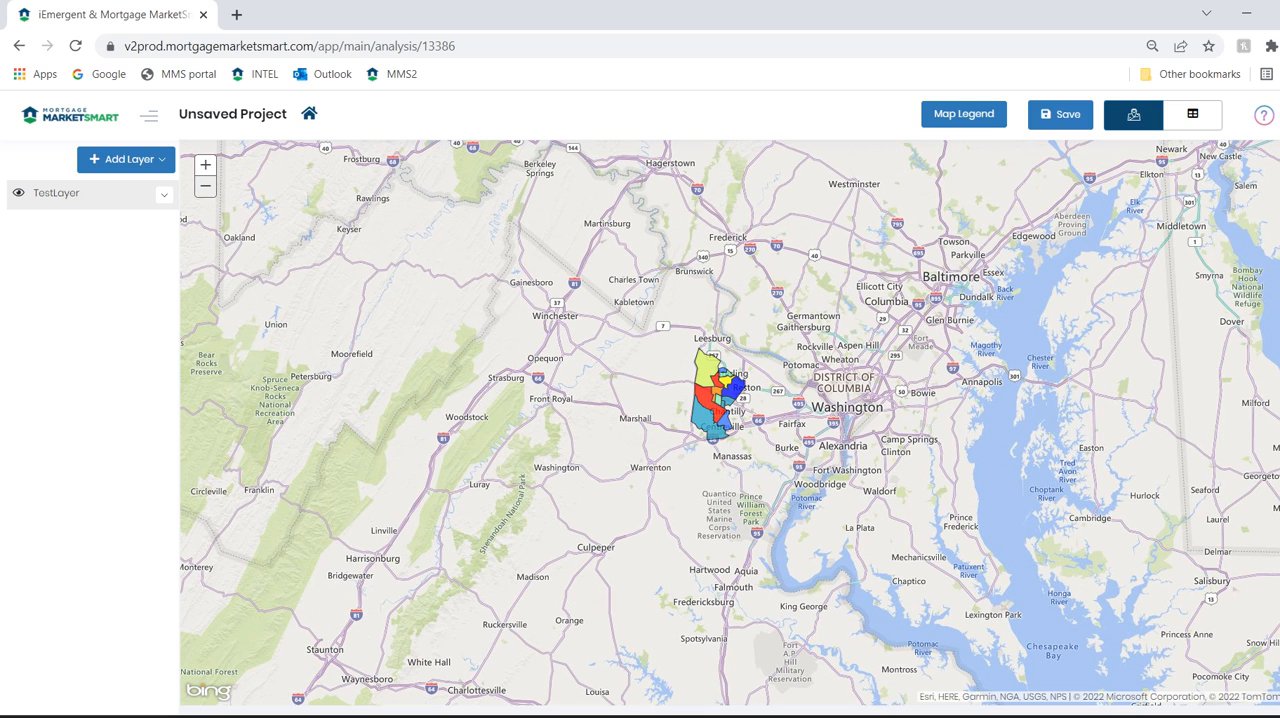
Start a new Real Estate Listings layer named ListingInCustomeMarket
left_click(126, 159)
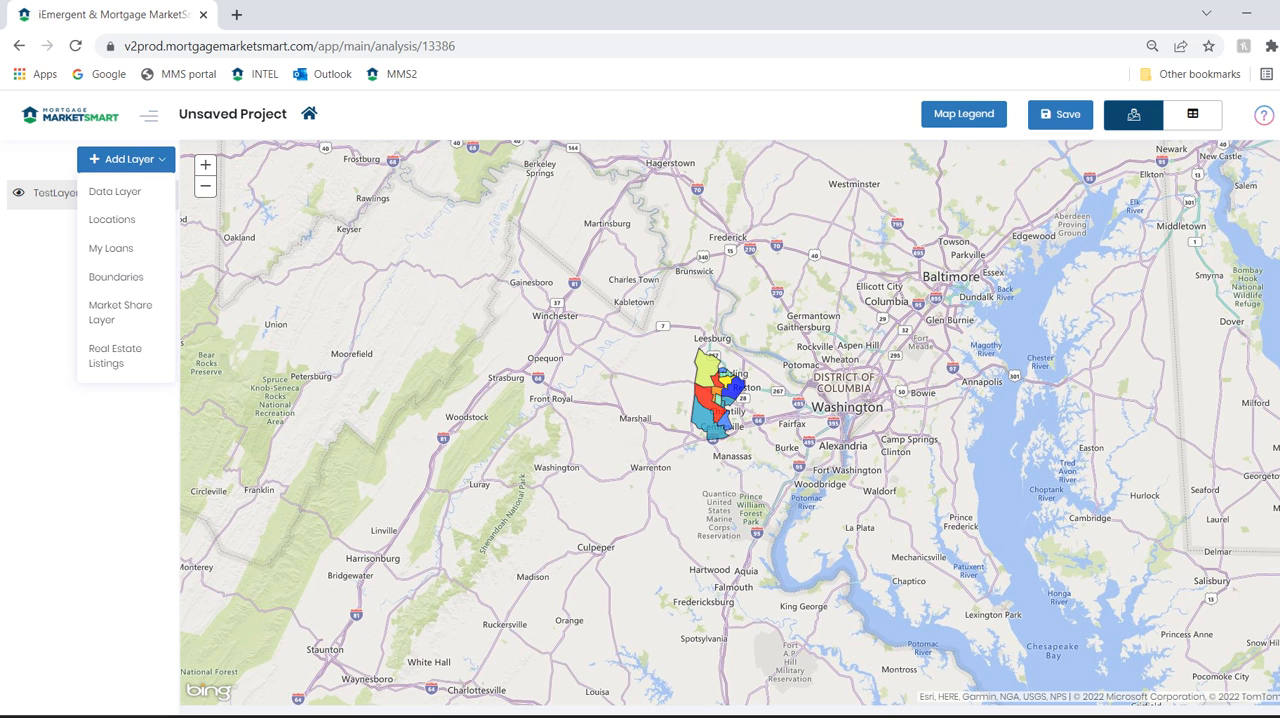
left_click(115, 355)
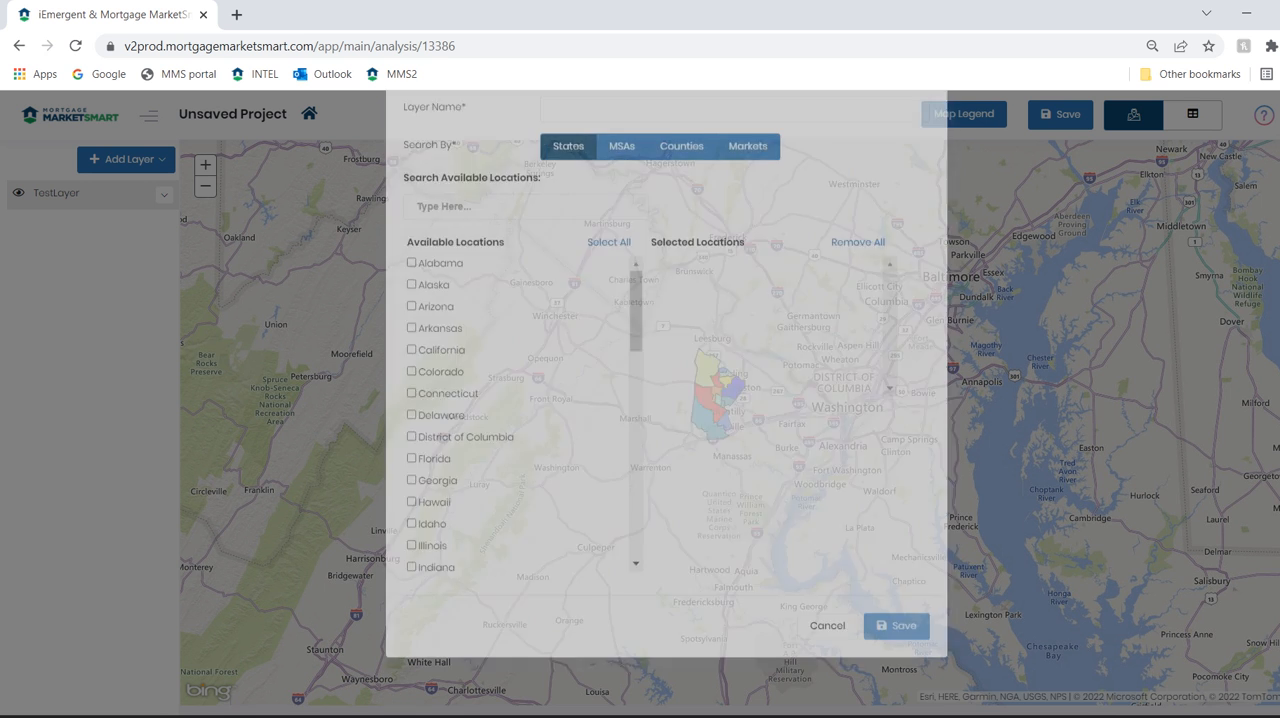
type("Ls")
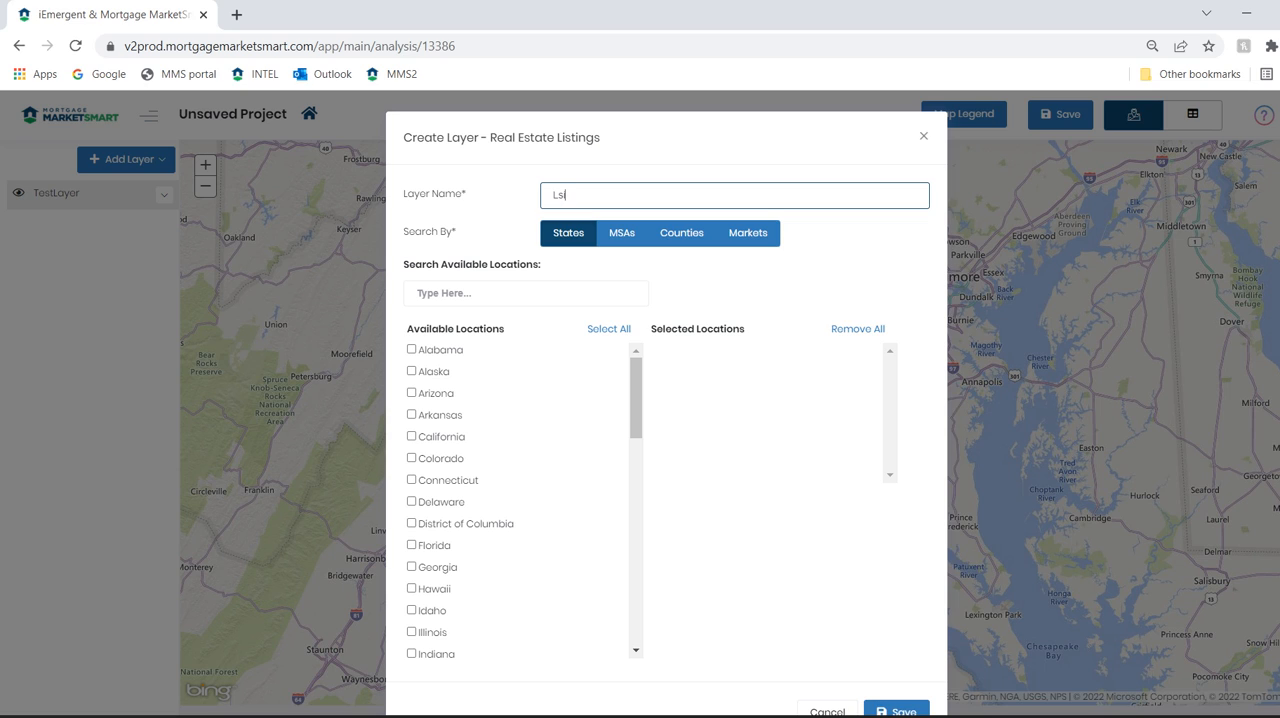
type("tingInCustomeMarket")
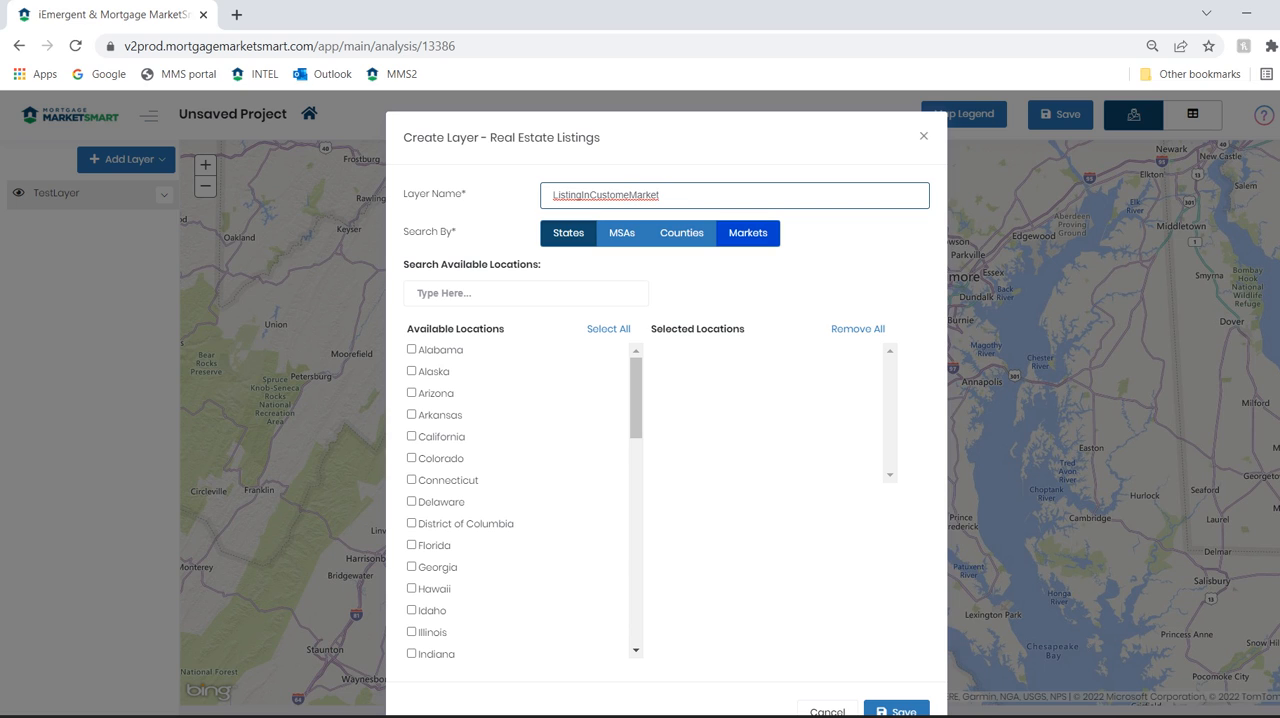
Choose the TestLayer_DC market as the listings layer's location and save the layer
left_click(748, 233)
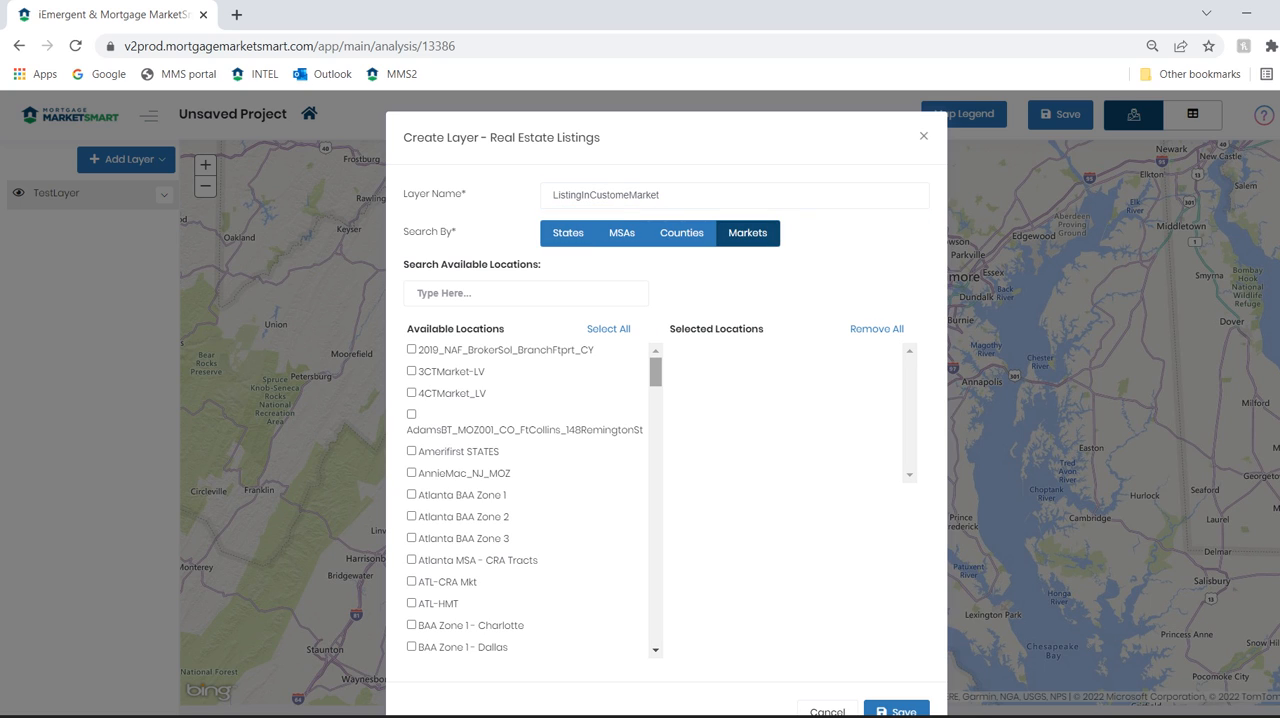
left_click_drag(656, 372, 656, 620)
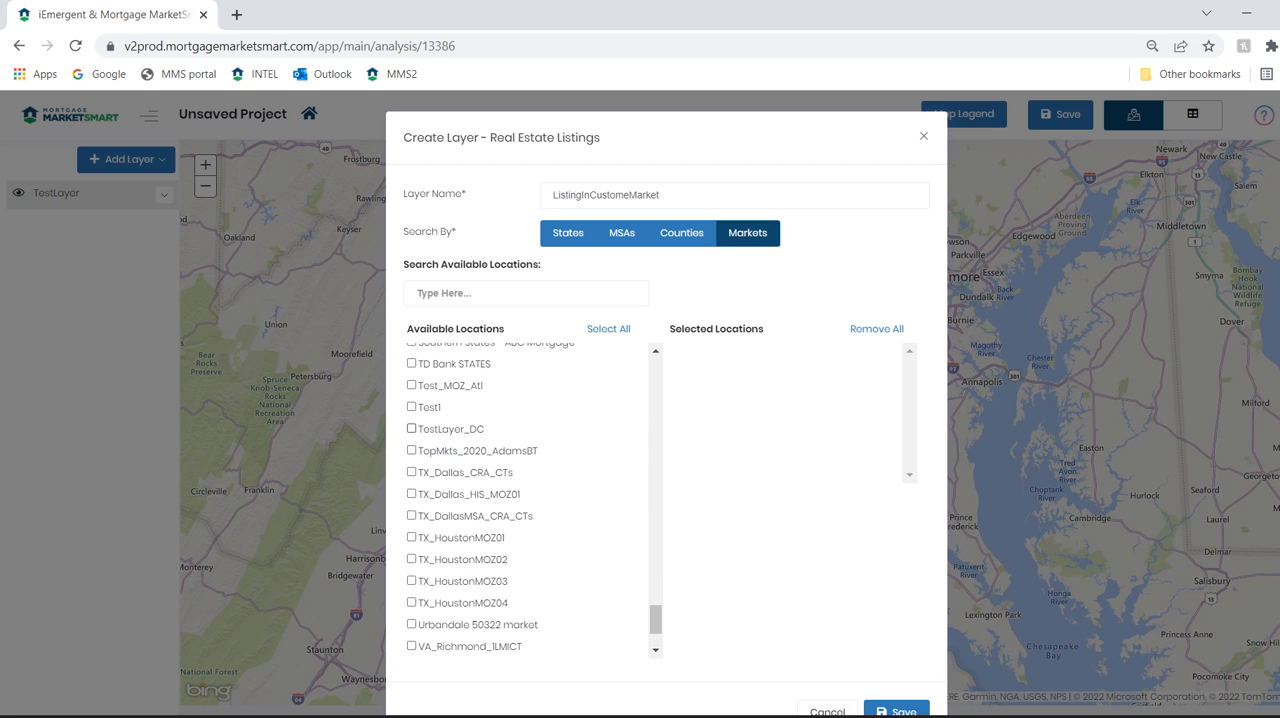
left_click(411, 428)
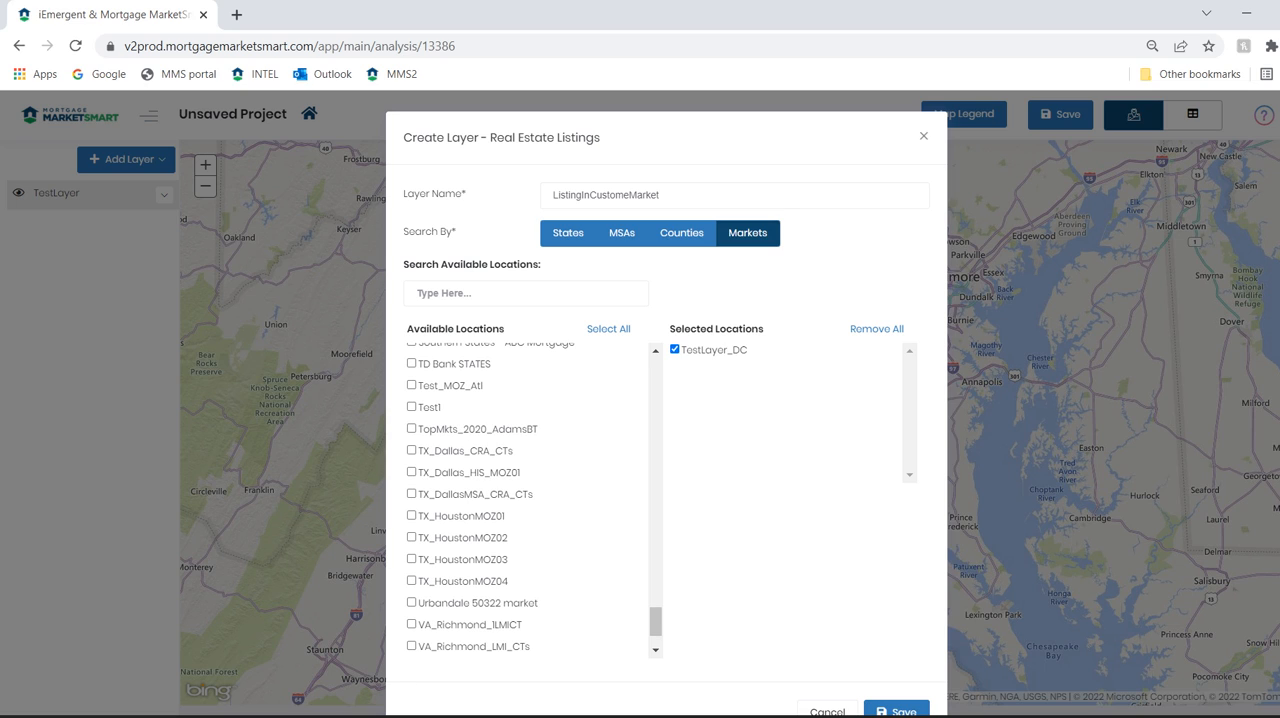
left_click(897, 710)
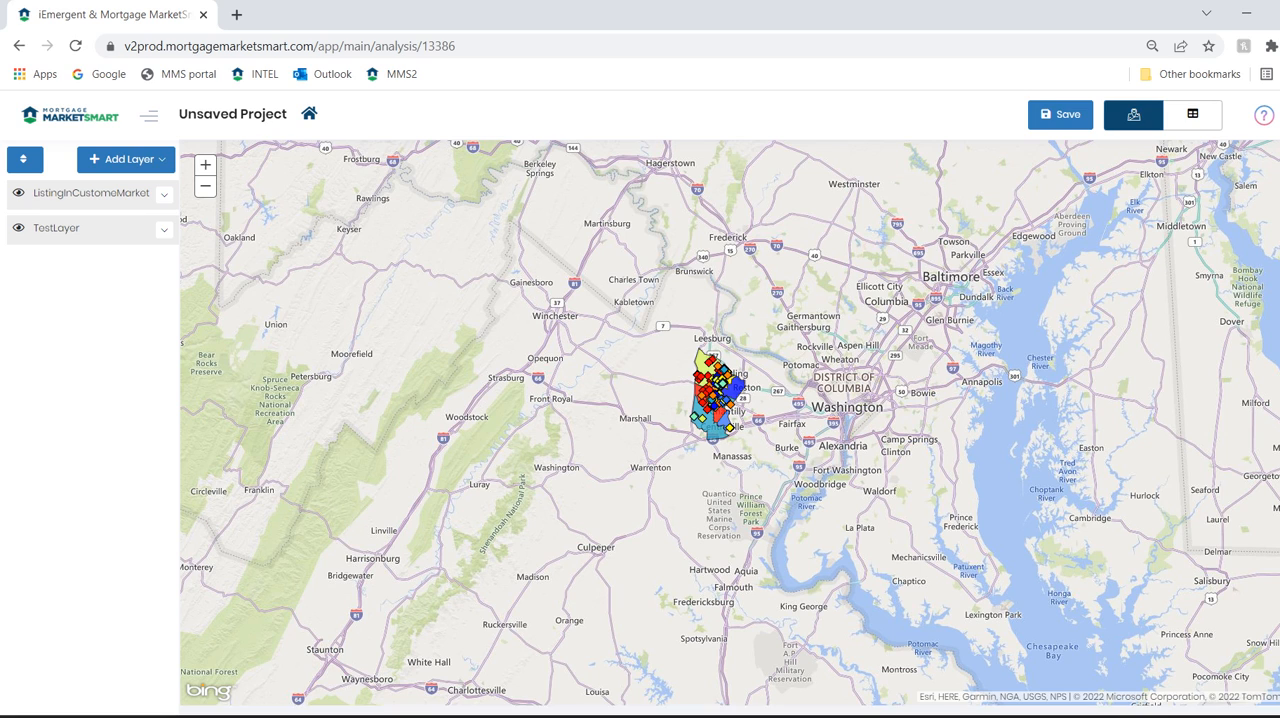
Open the Top Loan Originator report for census tract 511539015.03 at the market's southern end and set its date range to Last Year
left_click(712, 430)
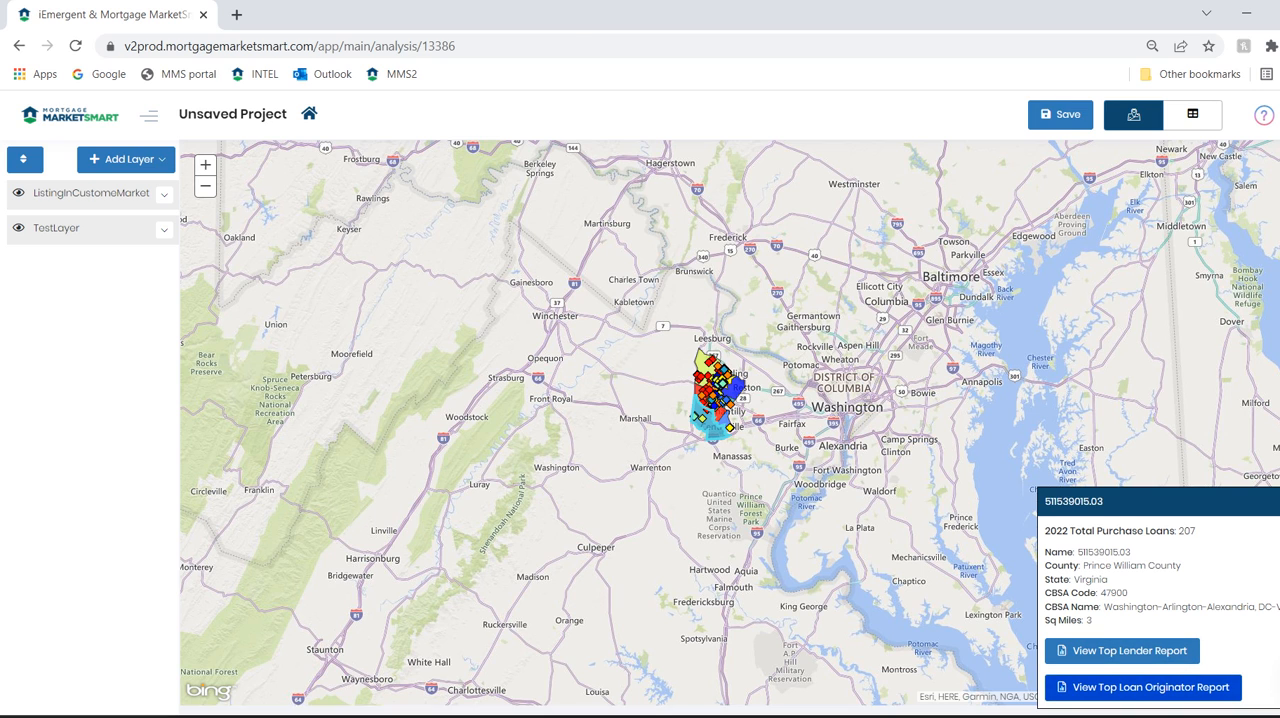
left_click(1143, 687)
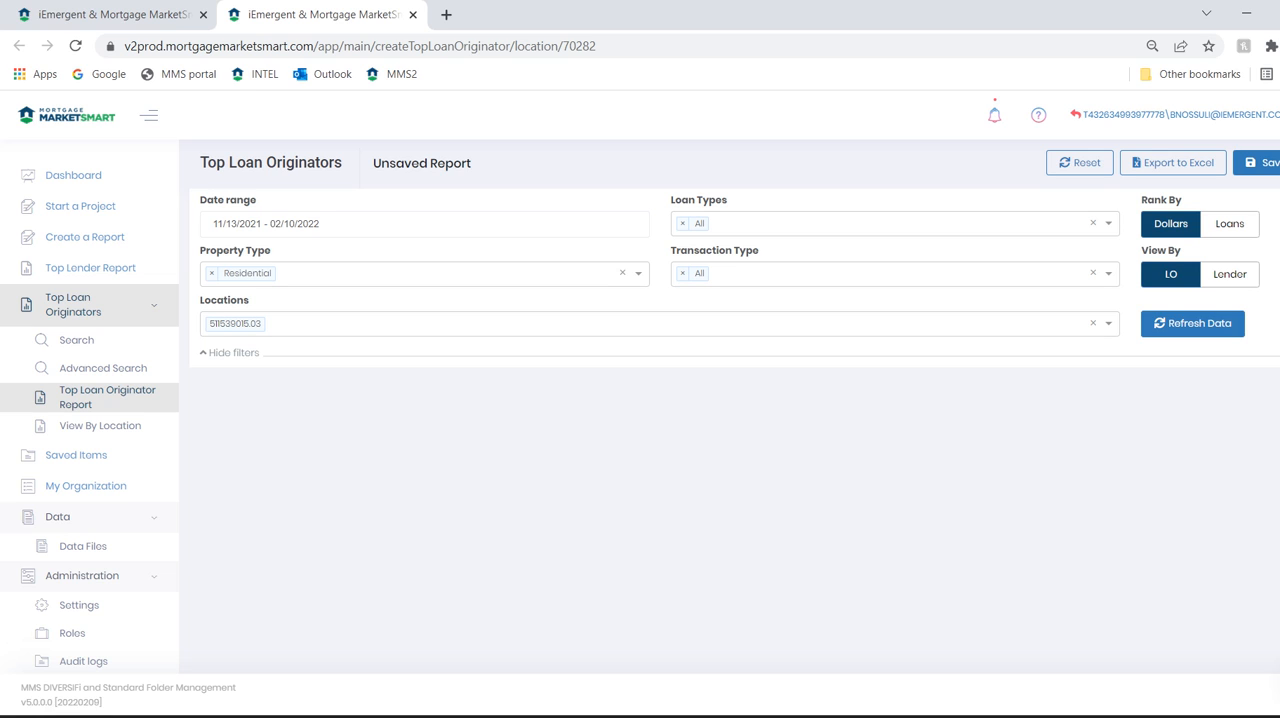
left_click(322, 224)
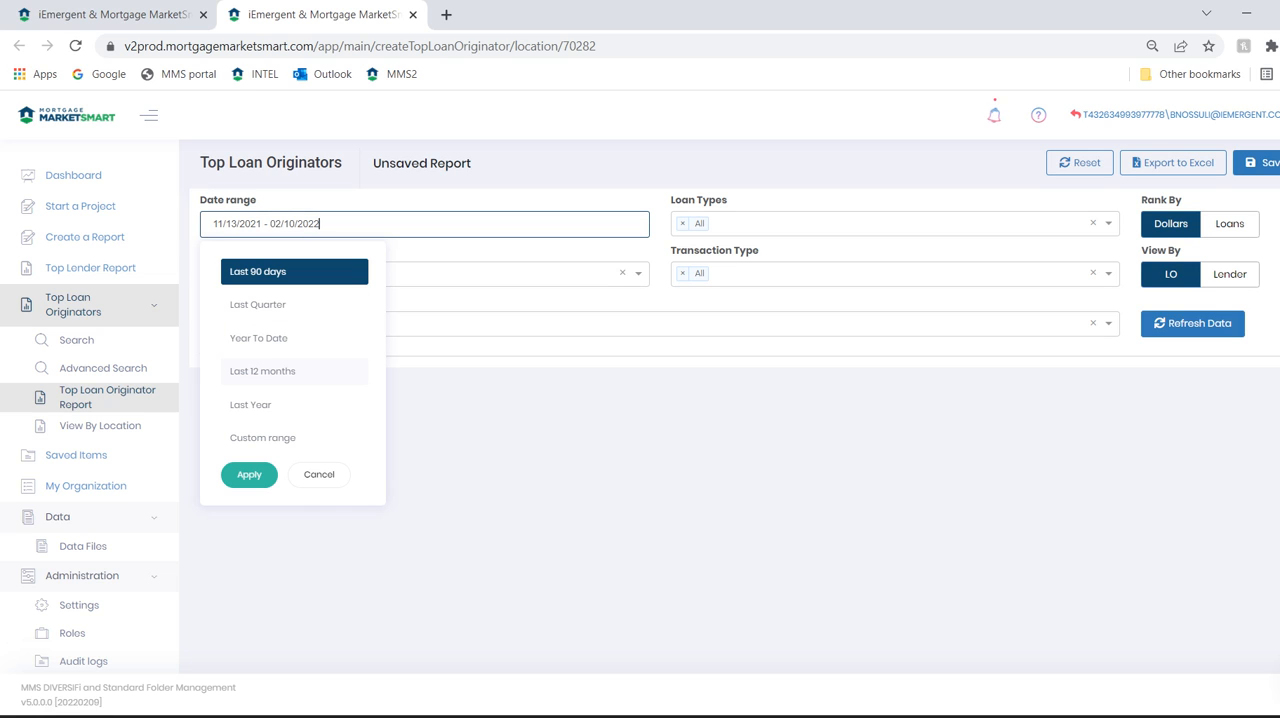
left_click(264, 405)
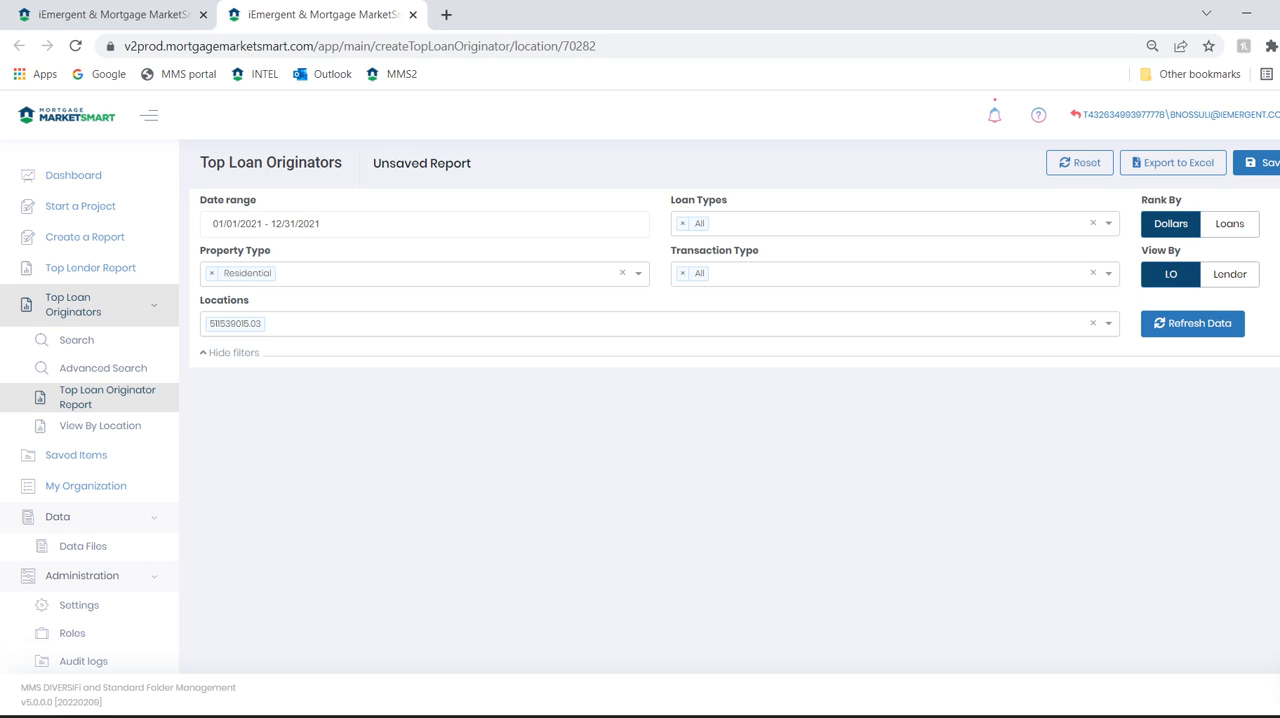
Replace the tract in the report's locations with the TestLayer_DC market and save the location selection
left_click(430, 324)
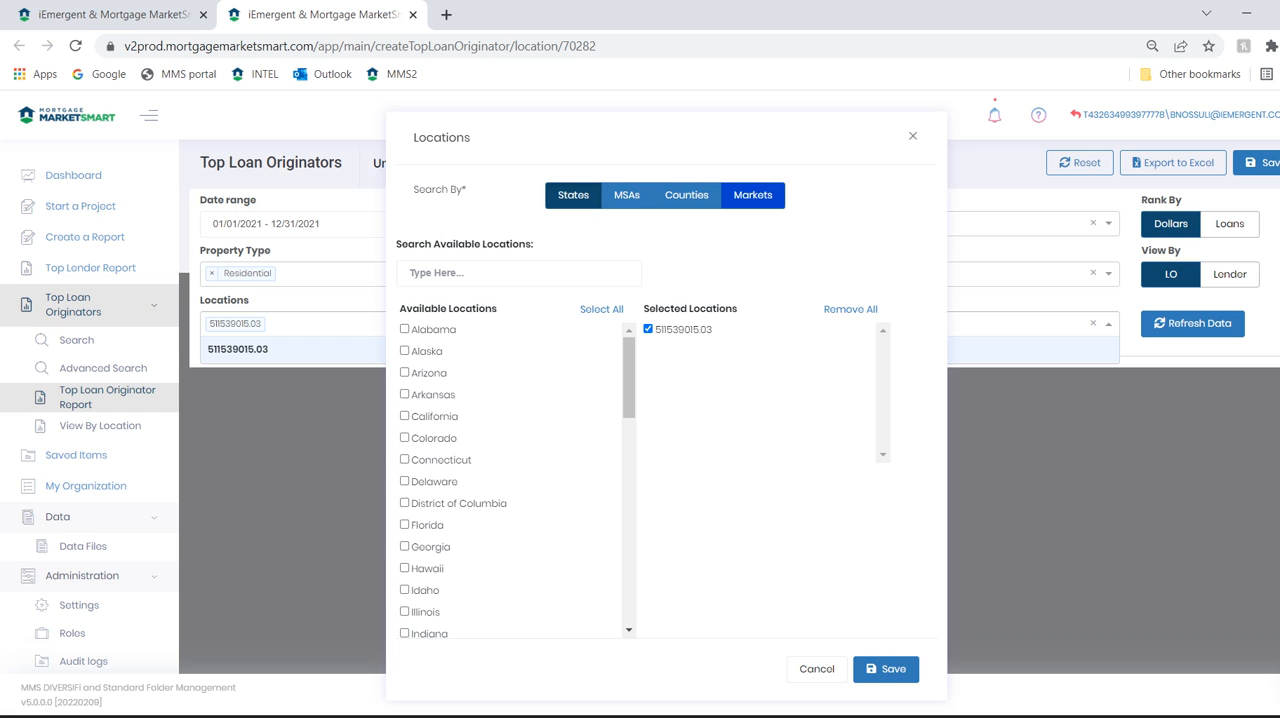
left_click(752, 195)
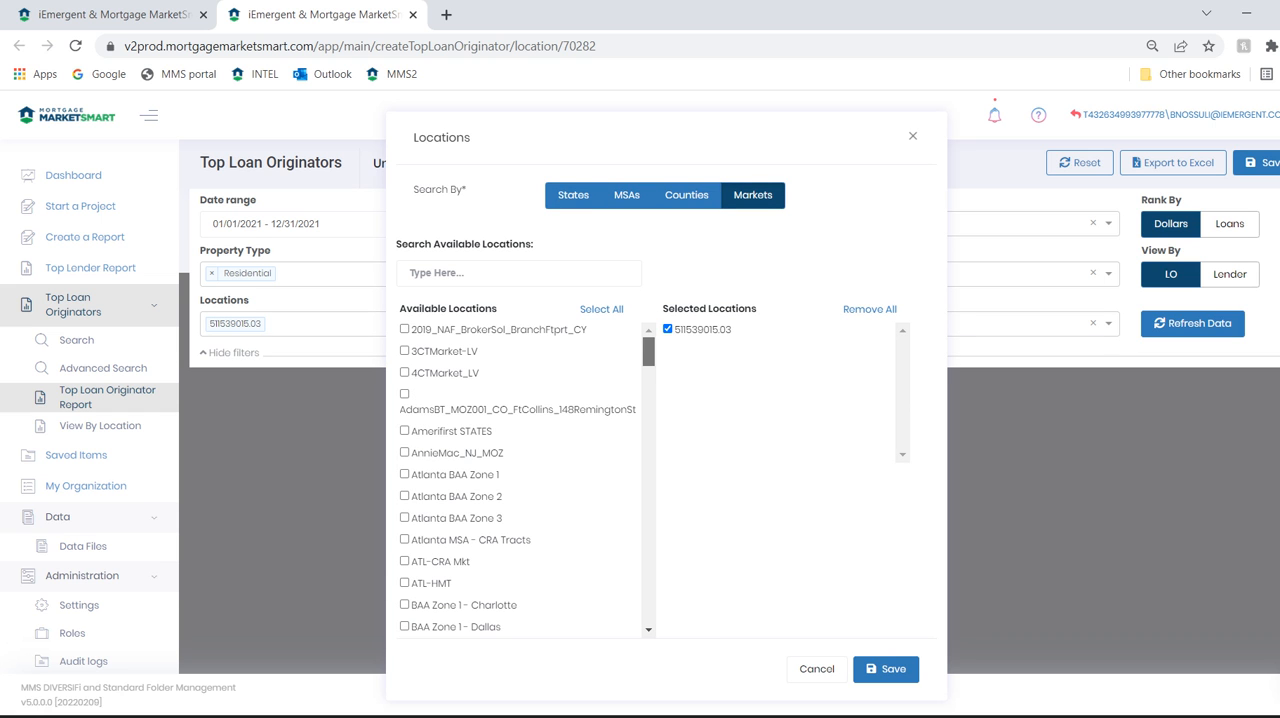
scroll(520, 480, "down", 20)
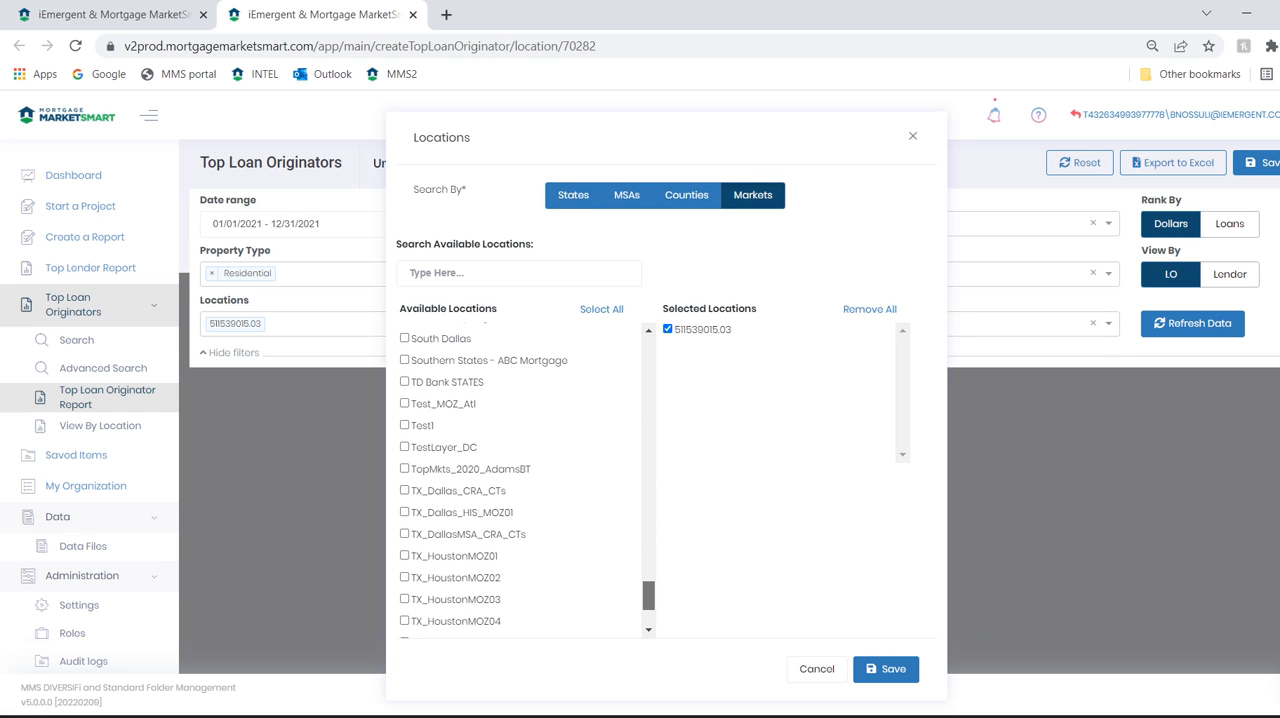
left_click(405, 447)
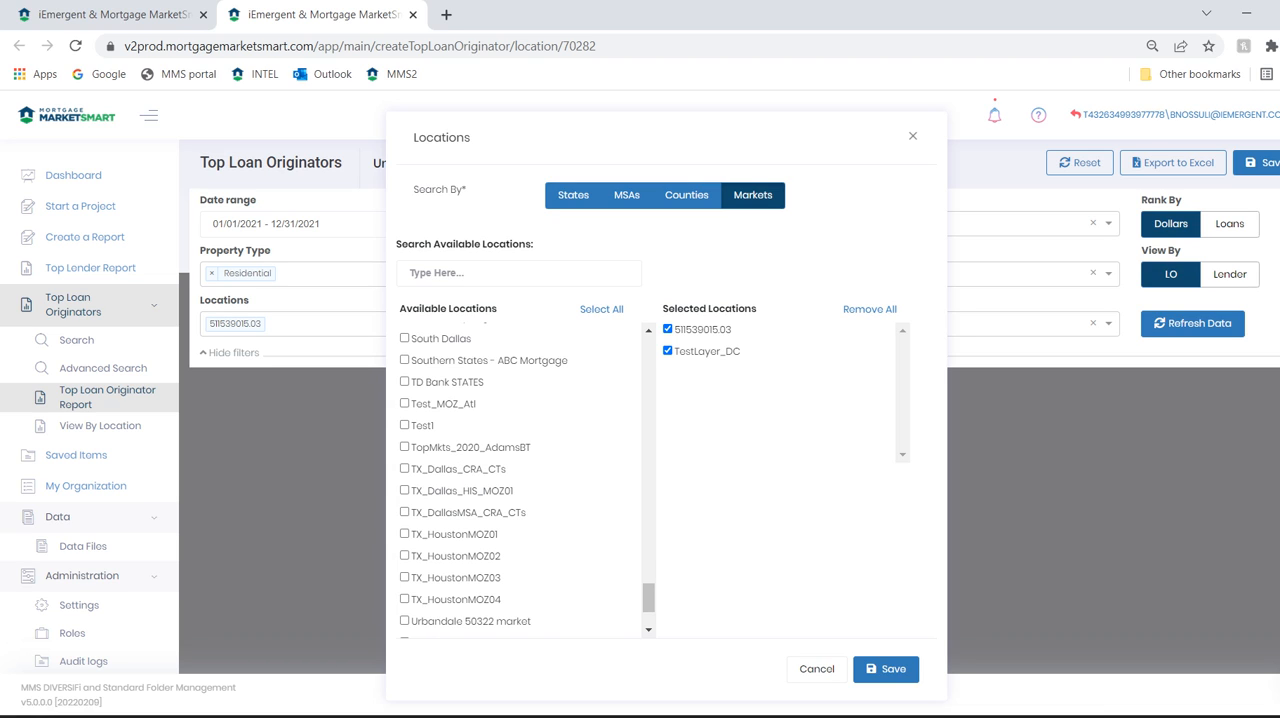
left_click(668, 329)
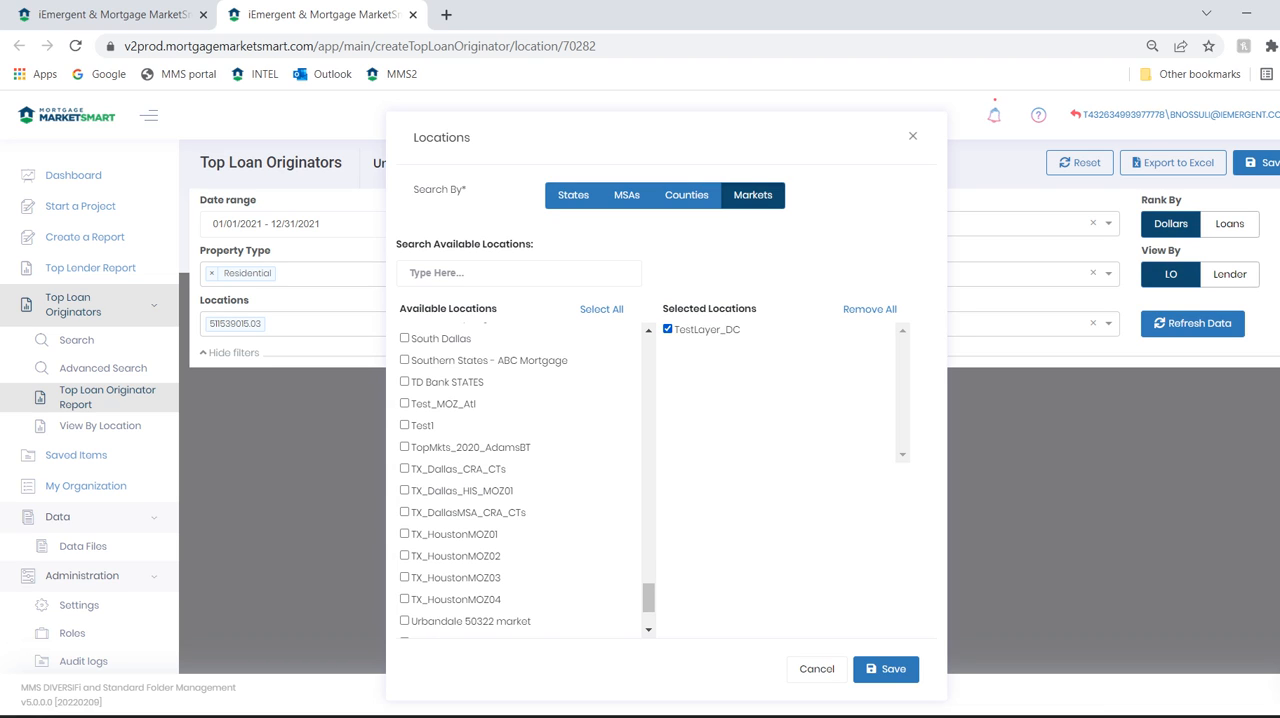
left_click(886, 669)
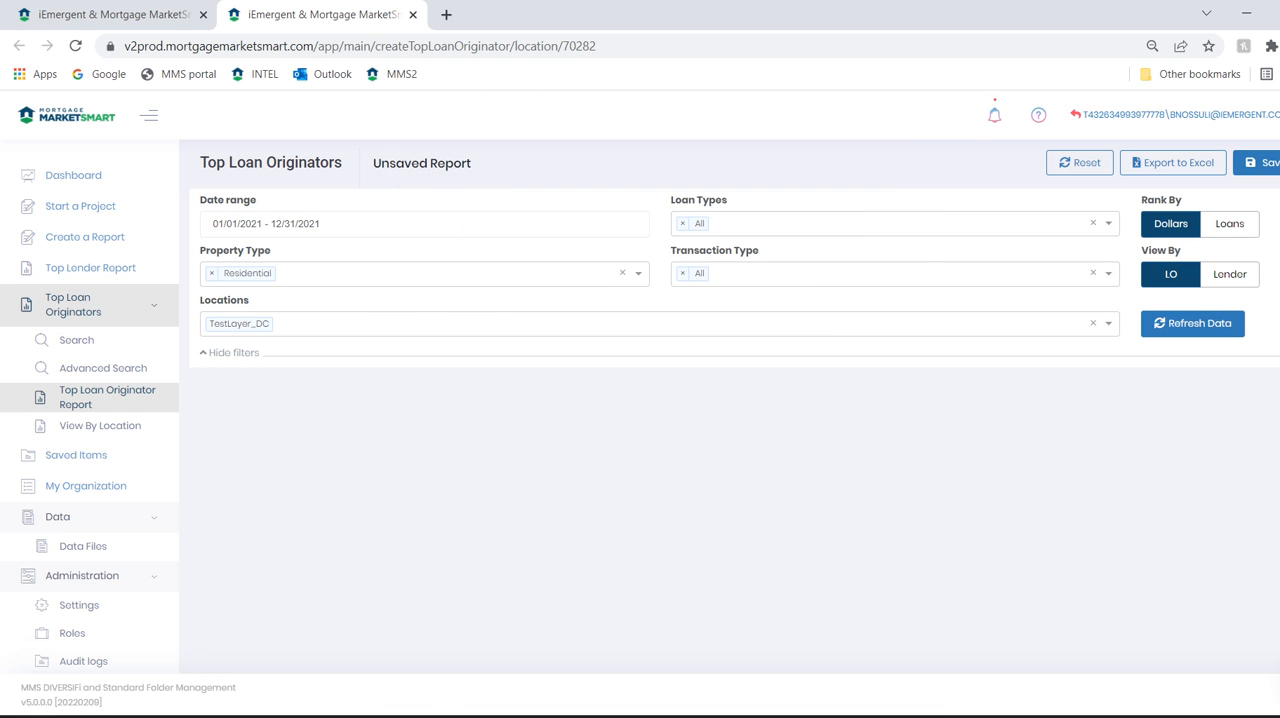
Refresh the report data and review the Market Summary and Top Loan Officers tables
left_click(1192, 323)
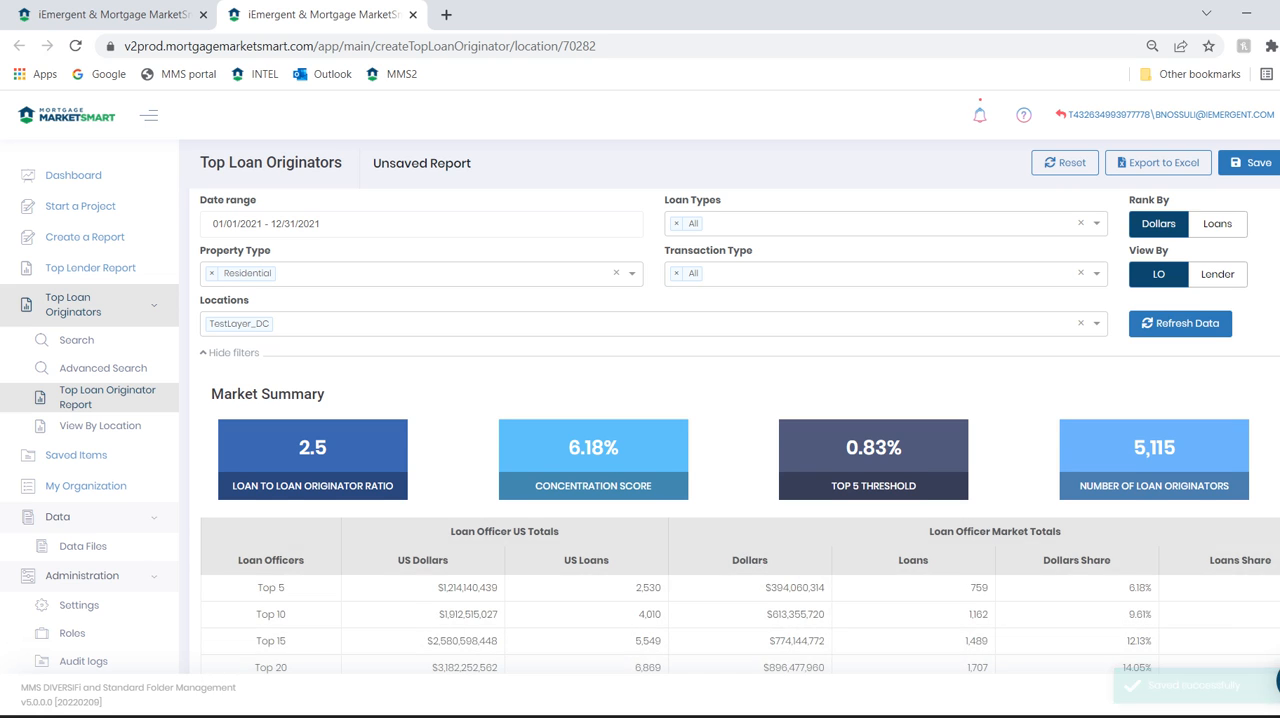
scroll(740, 500, "down", 3)
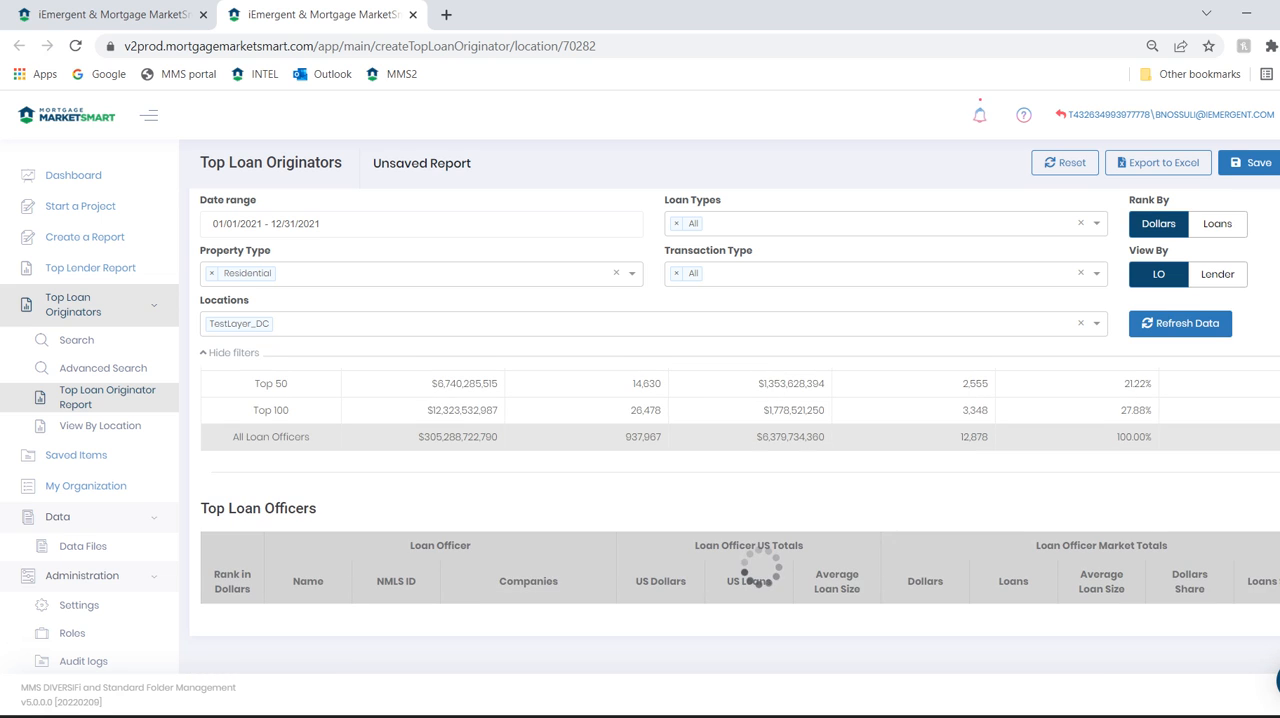
scroll(740, 500, "up", 1)
scroll(740, 520, "down", 3)
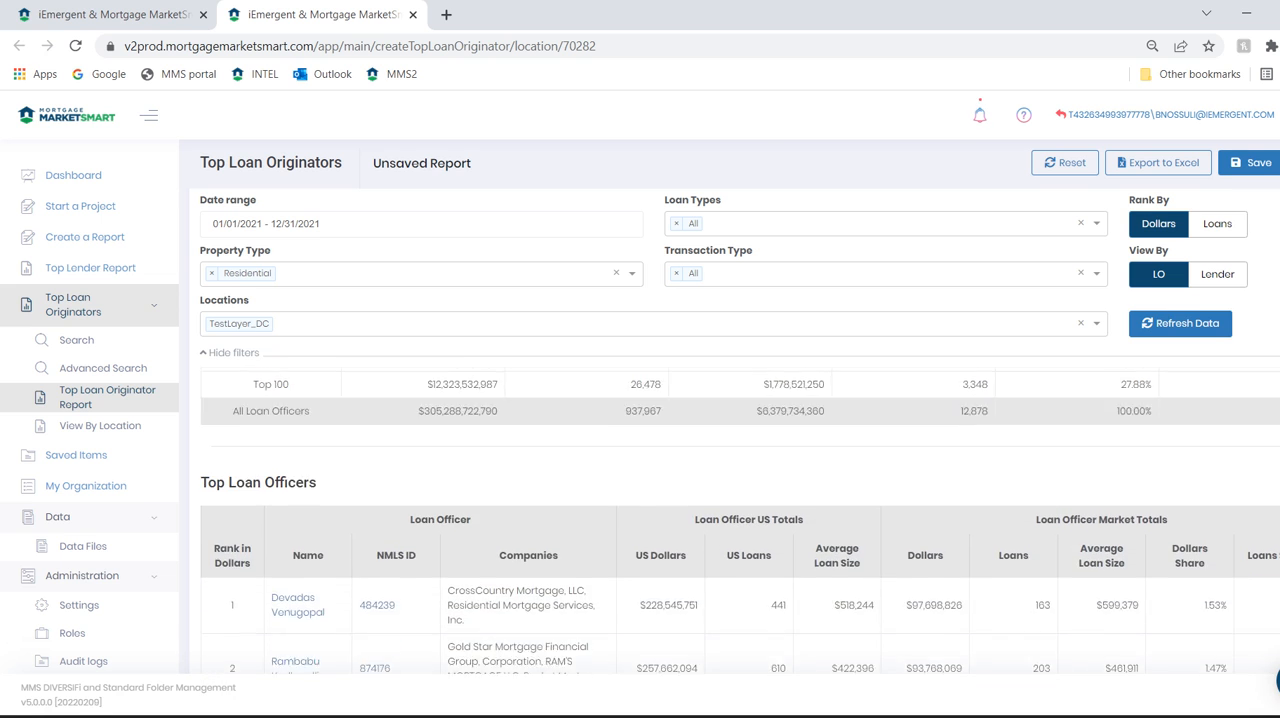